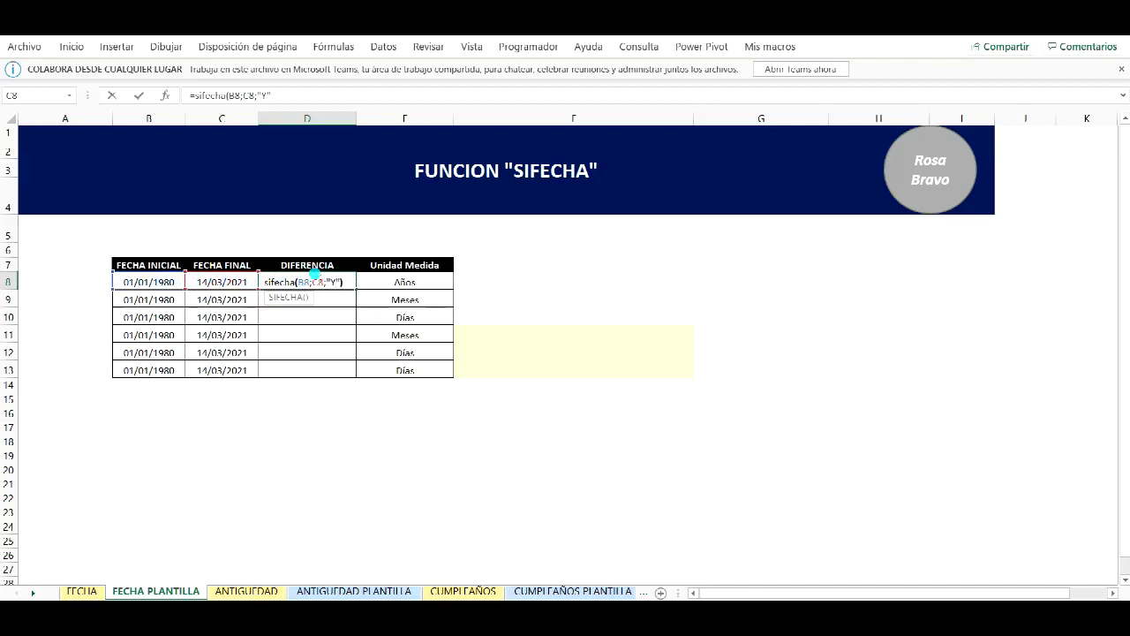
# Step: Complete the years formula in D8 and enter =SIFECHA(B9;C9;"M") in D9 for the difference in months
pyautogui.press('Return')
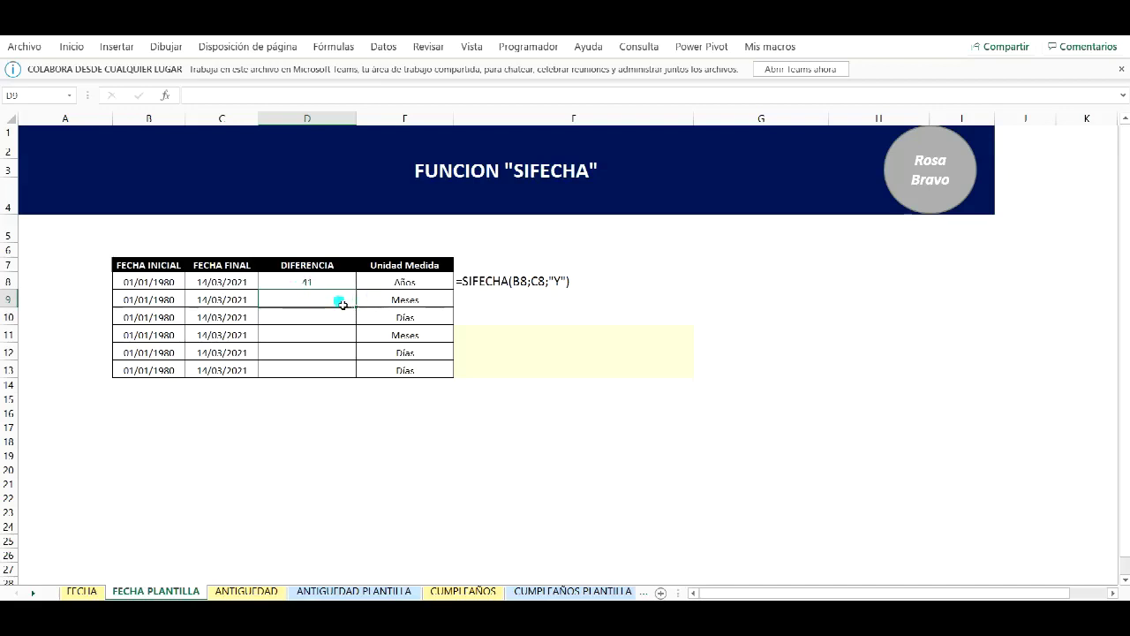
pyautogui.write('=sifecha(')
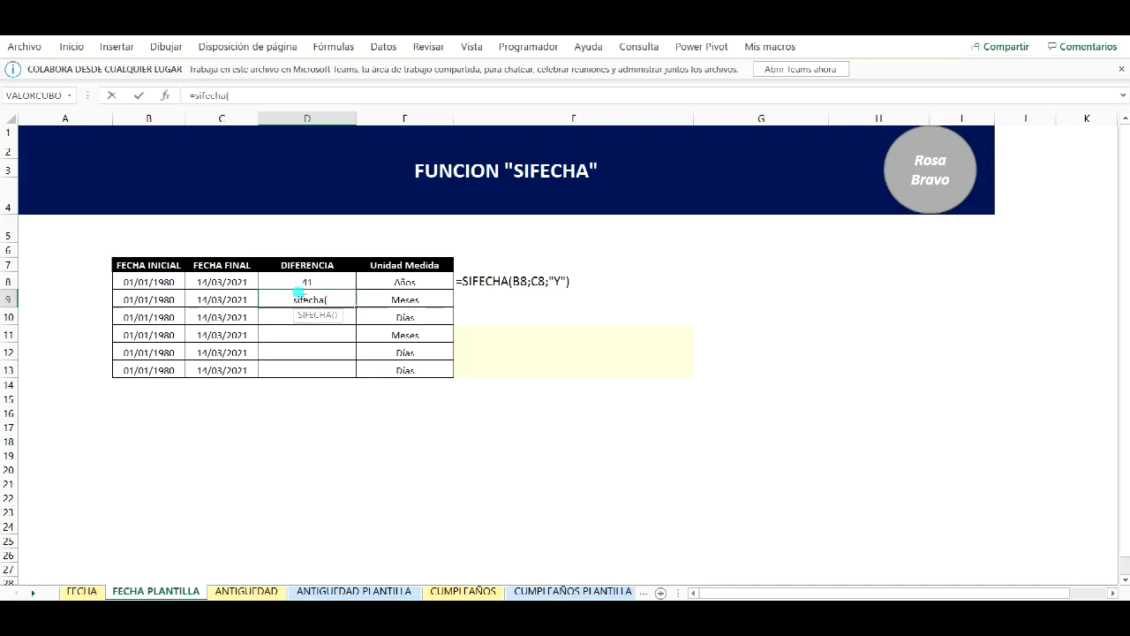
pyautogui.click(164, 300)
pyautogui.write(';')
pyautogui.click(223, 300)
pyautogui.write(';')
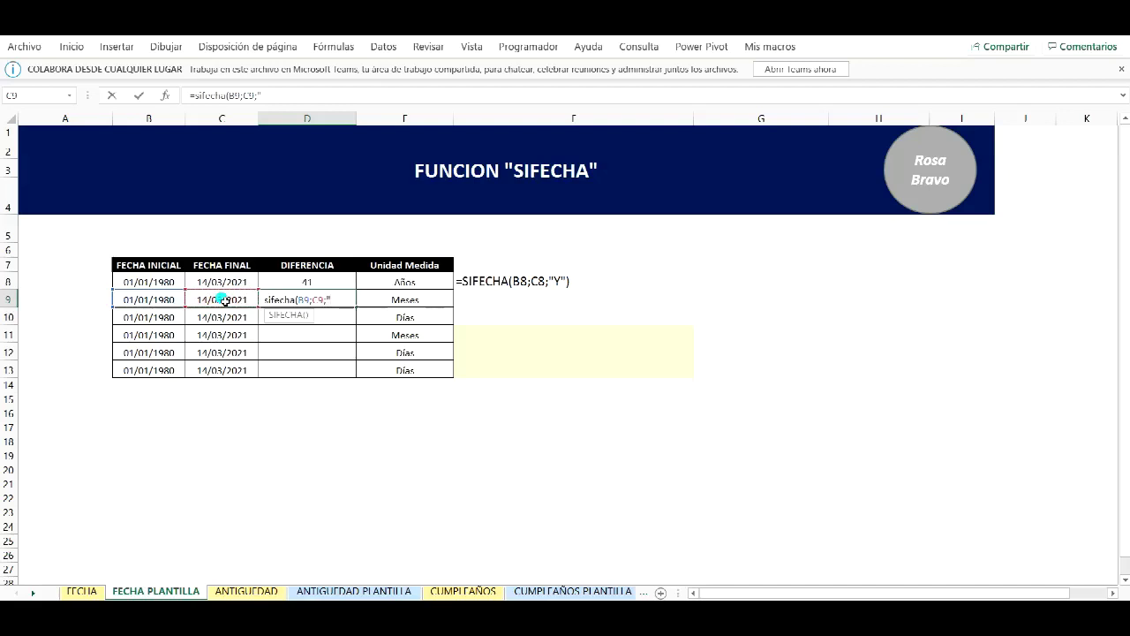
pyautogui.write('"M")')
pyautogui.press('Return')
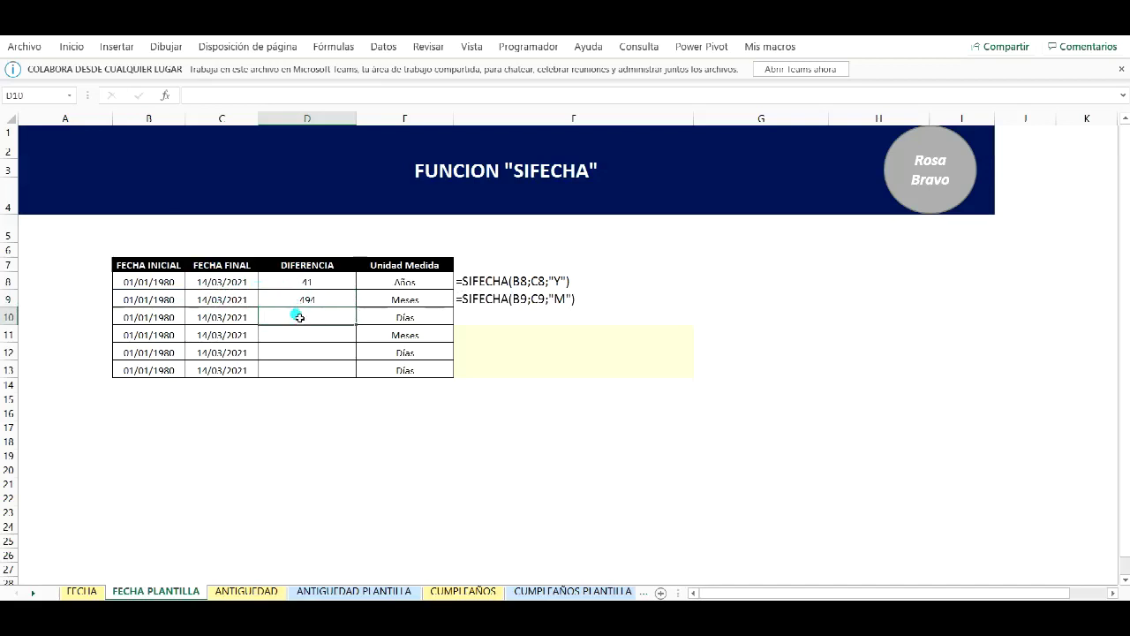
# Step: Enter =SIFECHA(B10;C10;"D") in D10 to calculate the difference in days
pyautogui.write('=sifecha(')
pyautogui.click(164, 320)
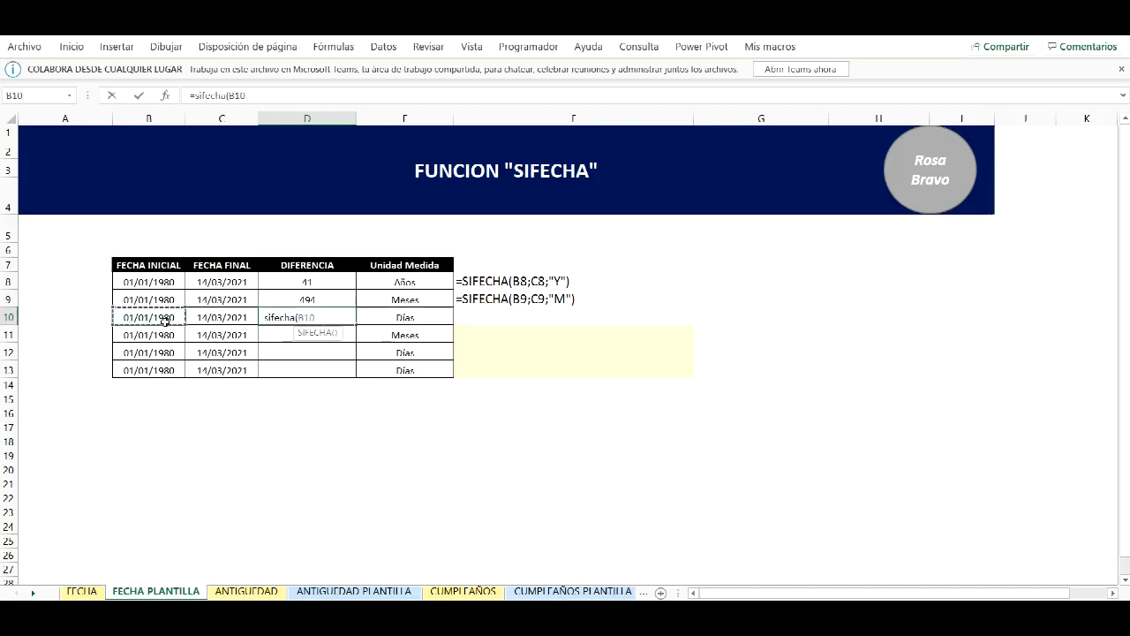
pyautogui.write(';')
pyautogui.click(236, 321)
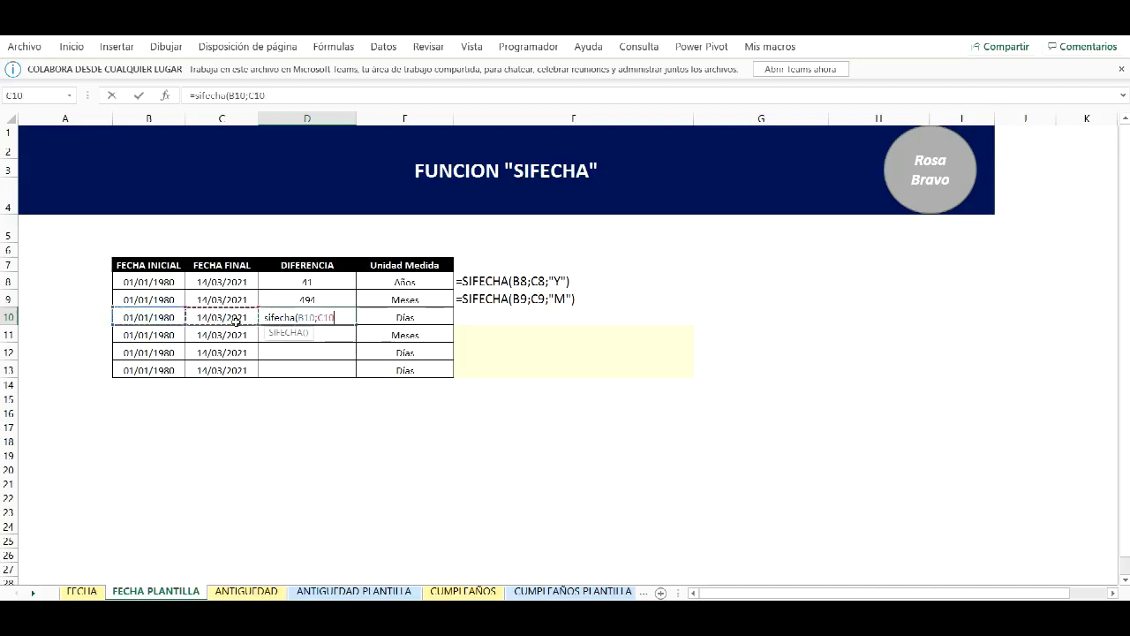
pyautogui.write(';"D")')
pyautogui.press('Return')
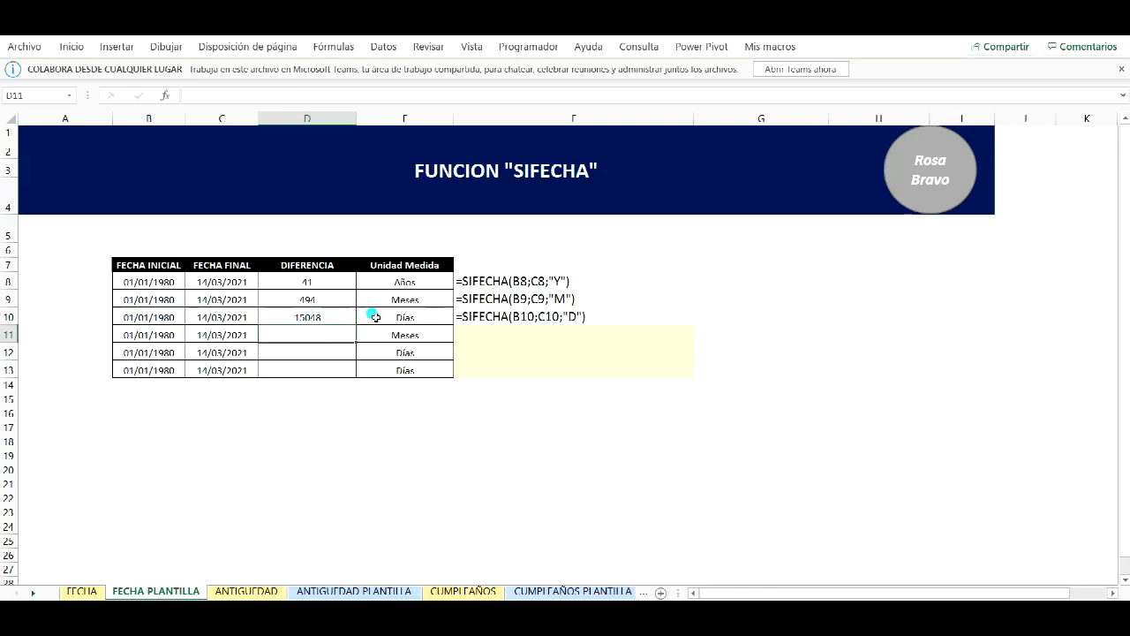
# Step: Fill D11:D13 with yellow and enter =SIFECHA(B11;C11;"YM") in D11 for the months beyond whole years
pyautogui.hotkey('shift', 'Down')
pyautogui.hotkey('shift', 'Down')
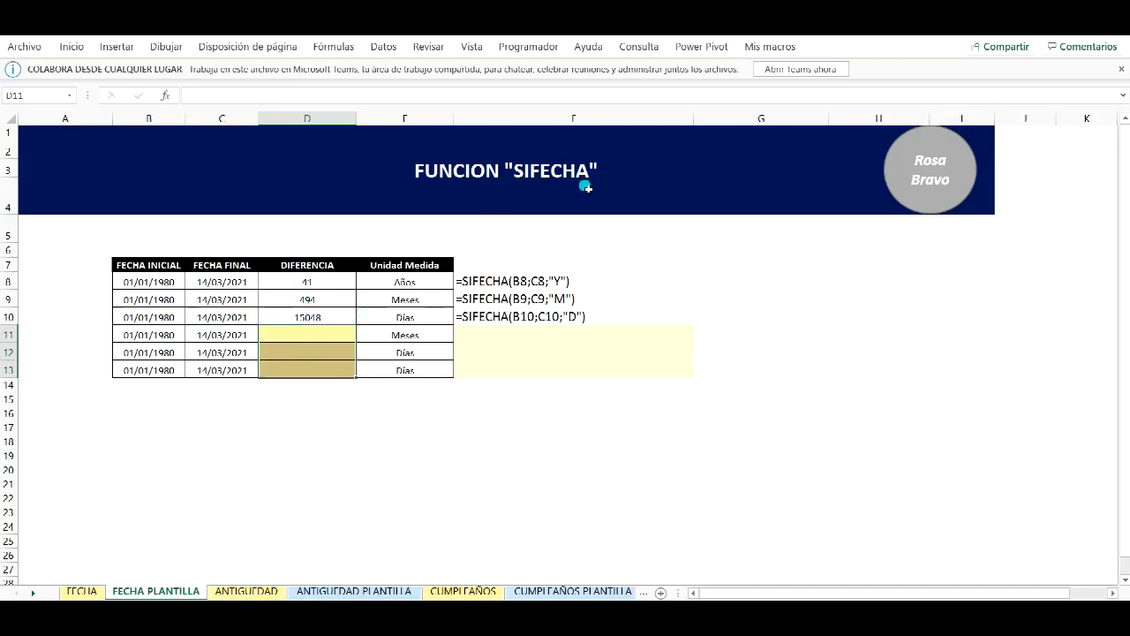
pyautogui.click(305, 336)
pyautogui.write('=sifecha(')
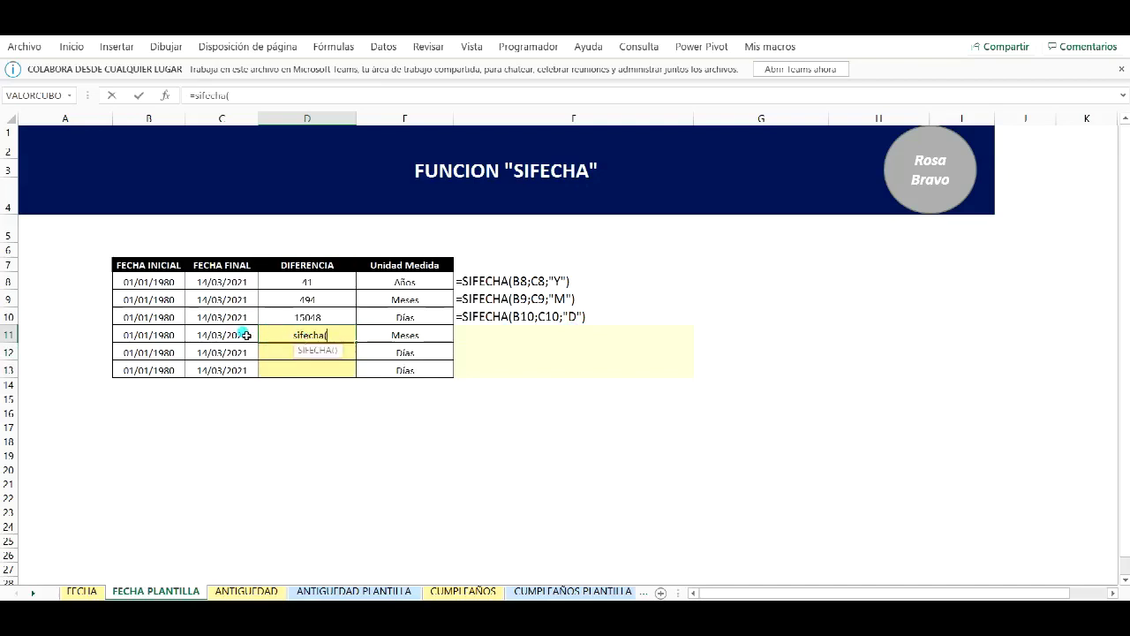
pyautogui.click(178, 336)
pyautogui.write(';')
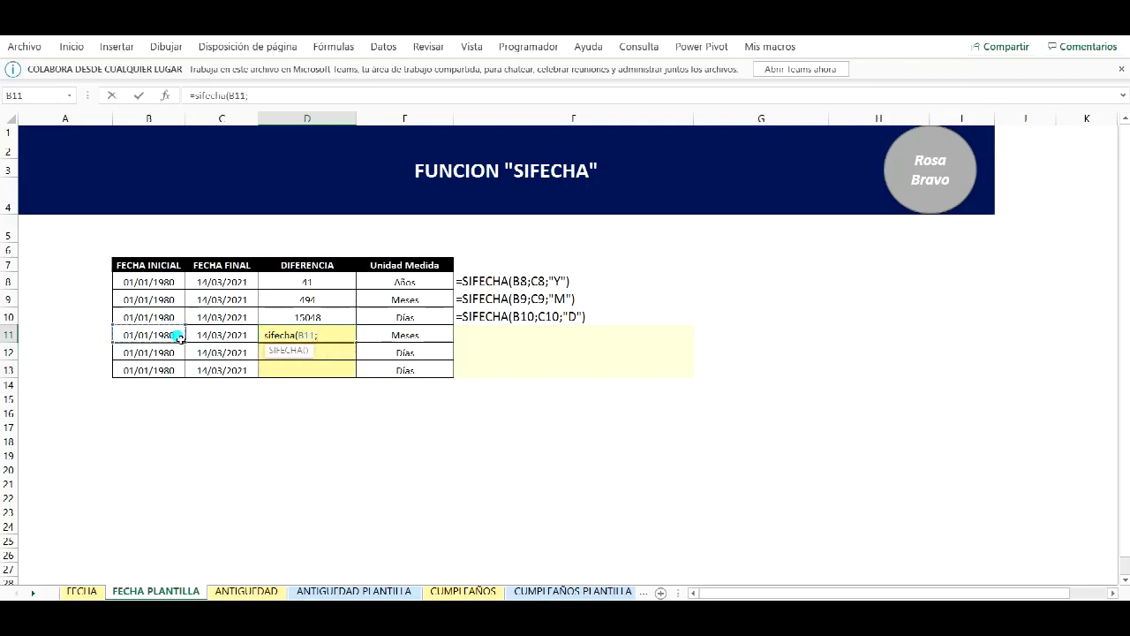
pyautogui.click(220, 338)
pyautogui.write(';"YM")')
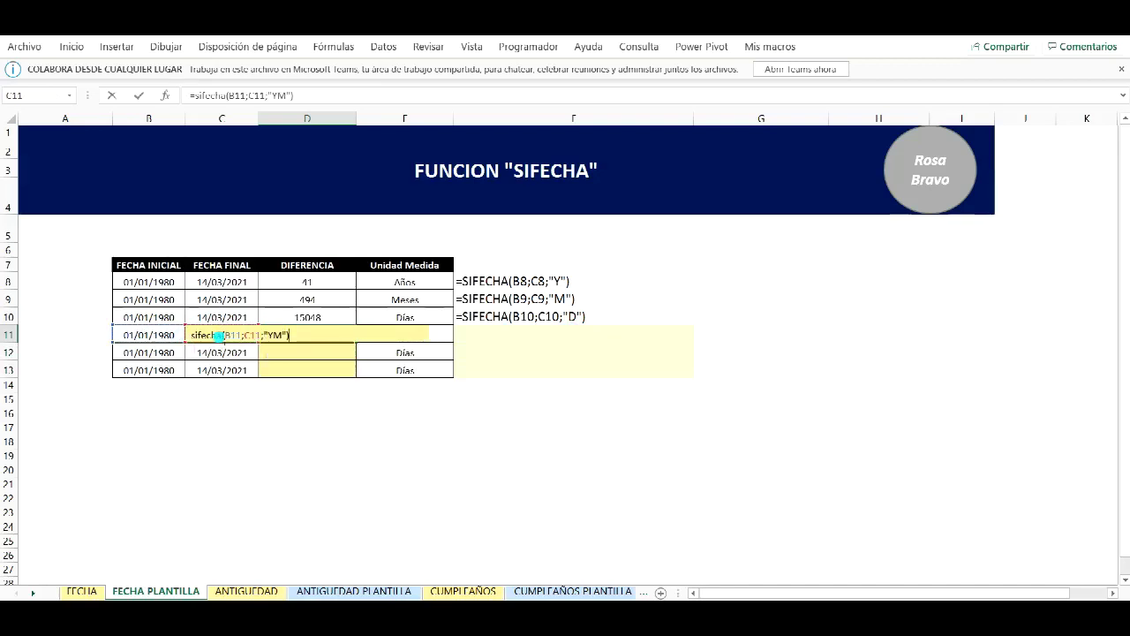
pyautogui.press('Return')
# Step: Enter =SIFECHA(B12;C12;"MD") in D12 to calculate the days beyond whole months
pyautogui.write('=')
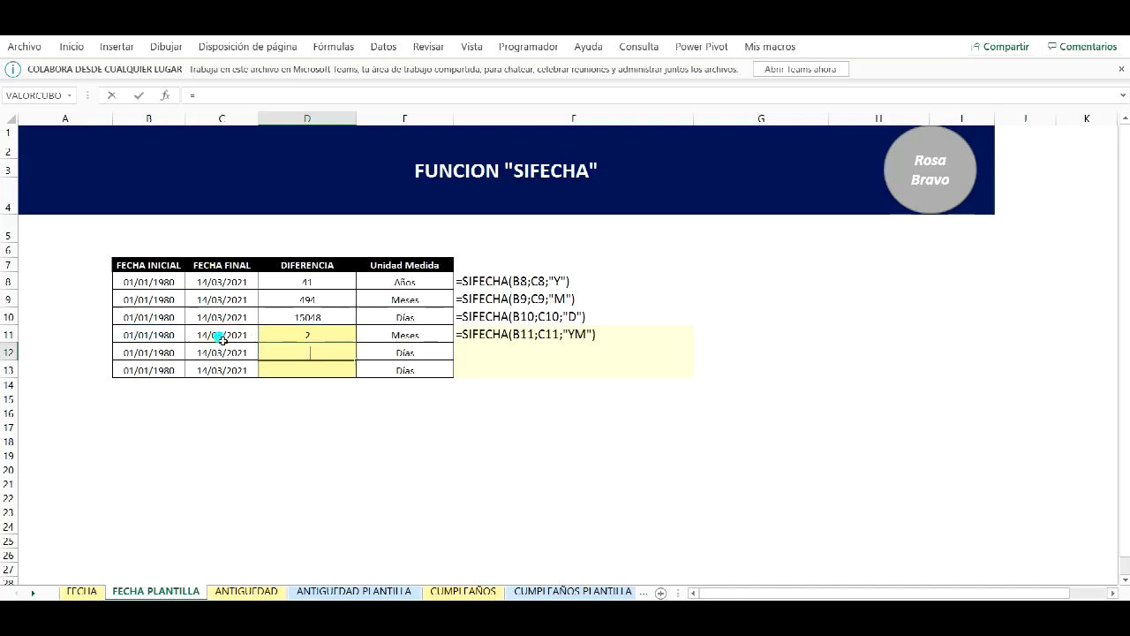
pyautogui.write('sifchacha(')
pyautogui.click(174, 354)
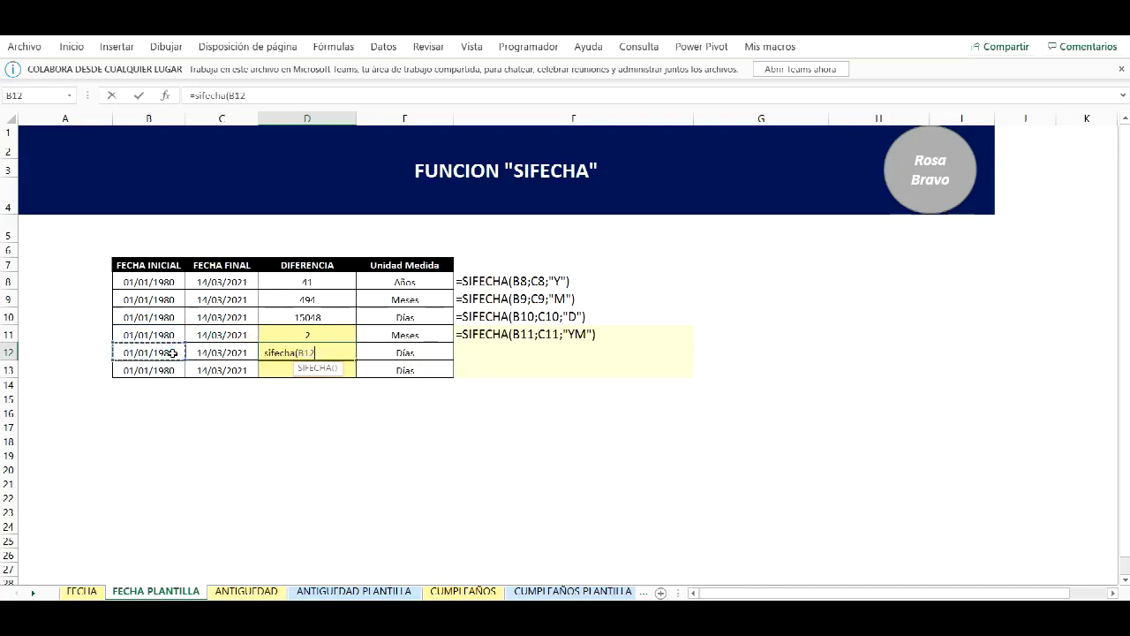
pyautogui.write(';')
pyautogui.click(217, 360)
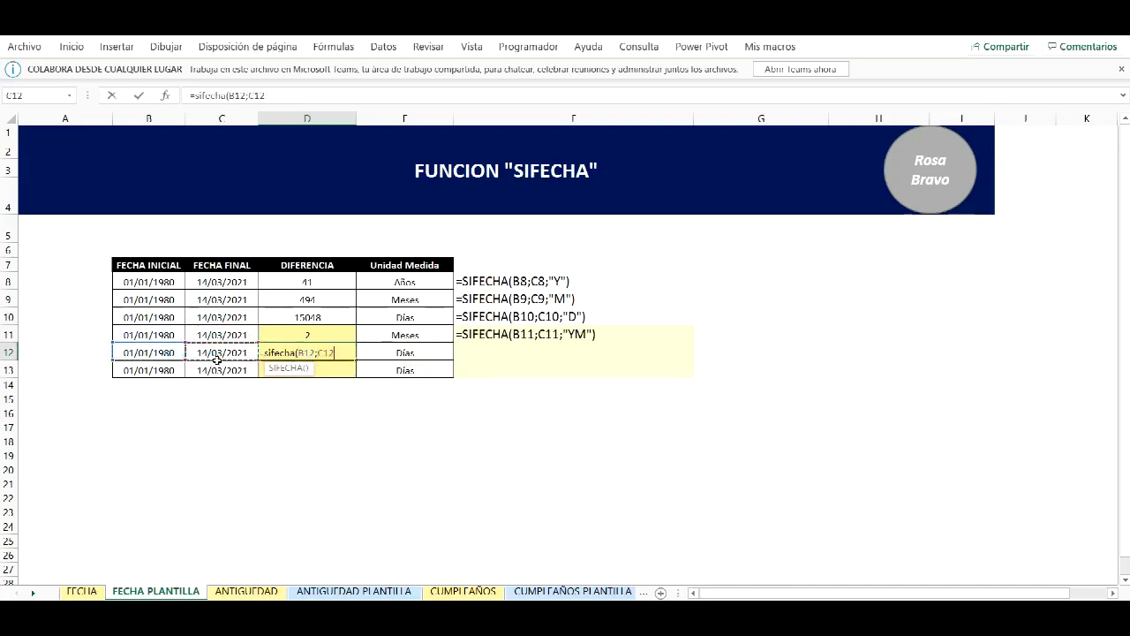
pyautogui.write(';"MD")')
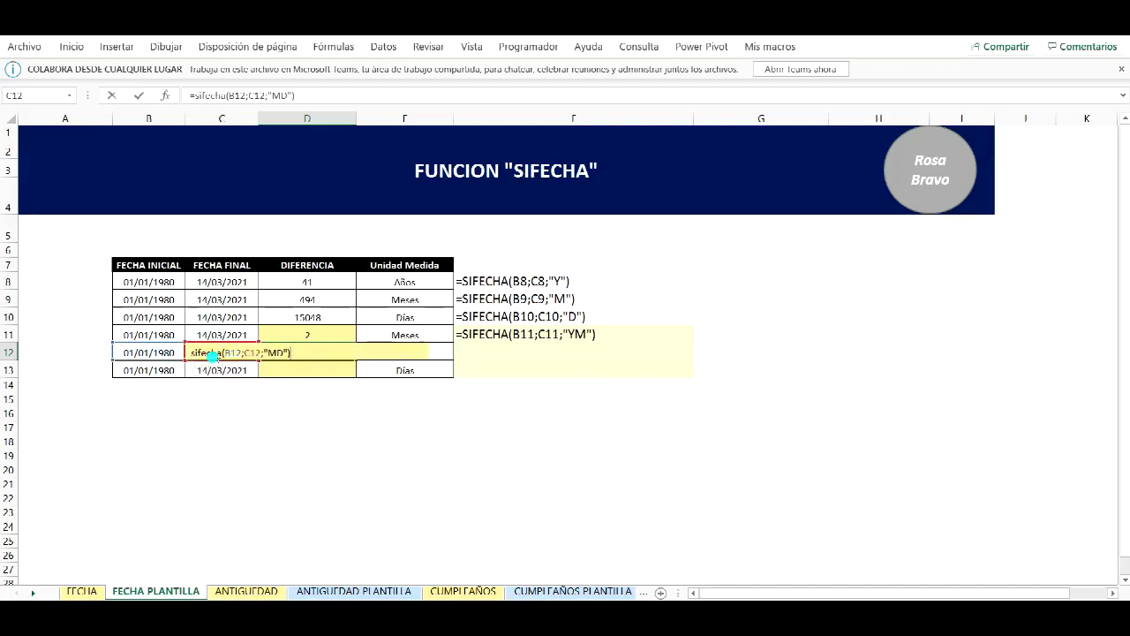
pyautogui.press('Return')
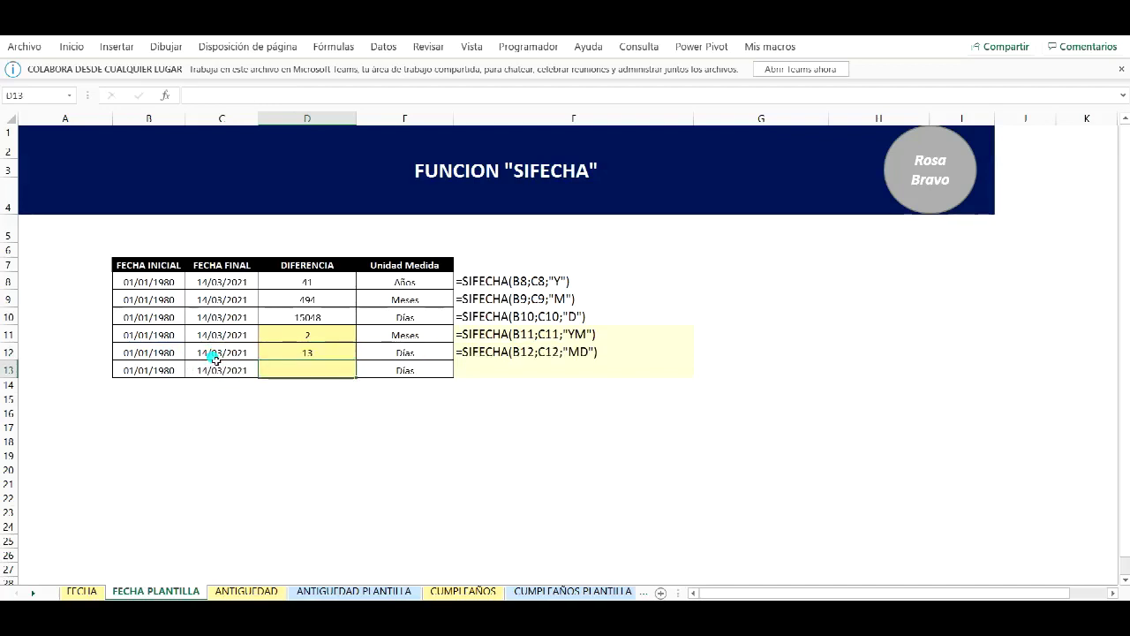
# Step: Enter =SIFECHA(B13;C13;"YD") in D13 to calculate the days beyond whole years
pyautogui.write('=sifecha(')
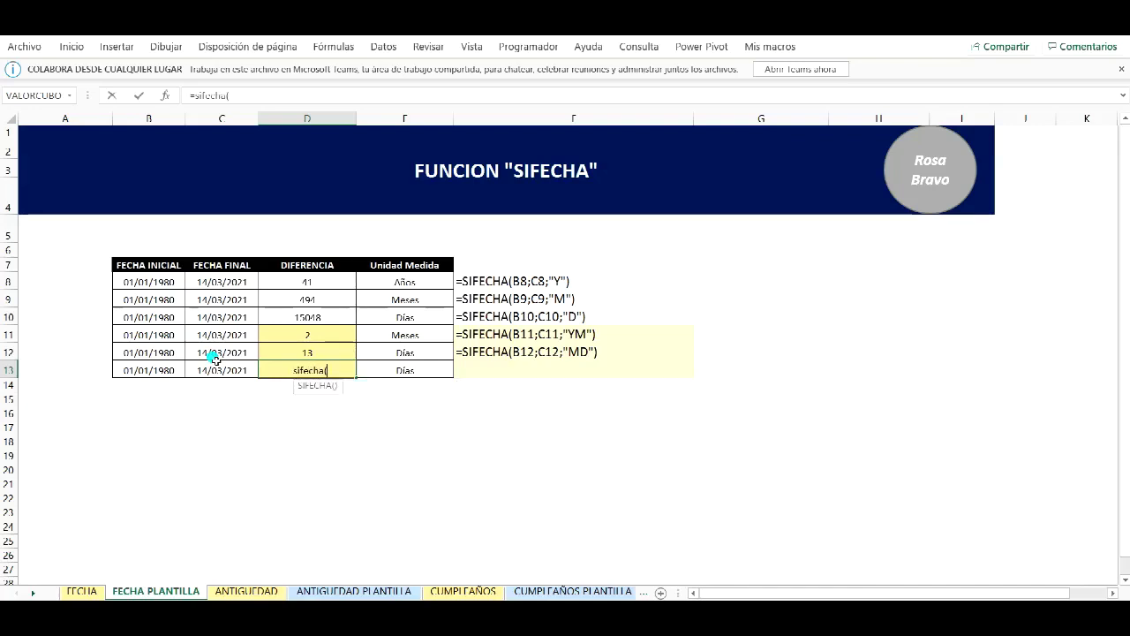
pyautogui.click(148, 370)
pyautogui.write(';')
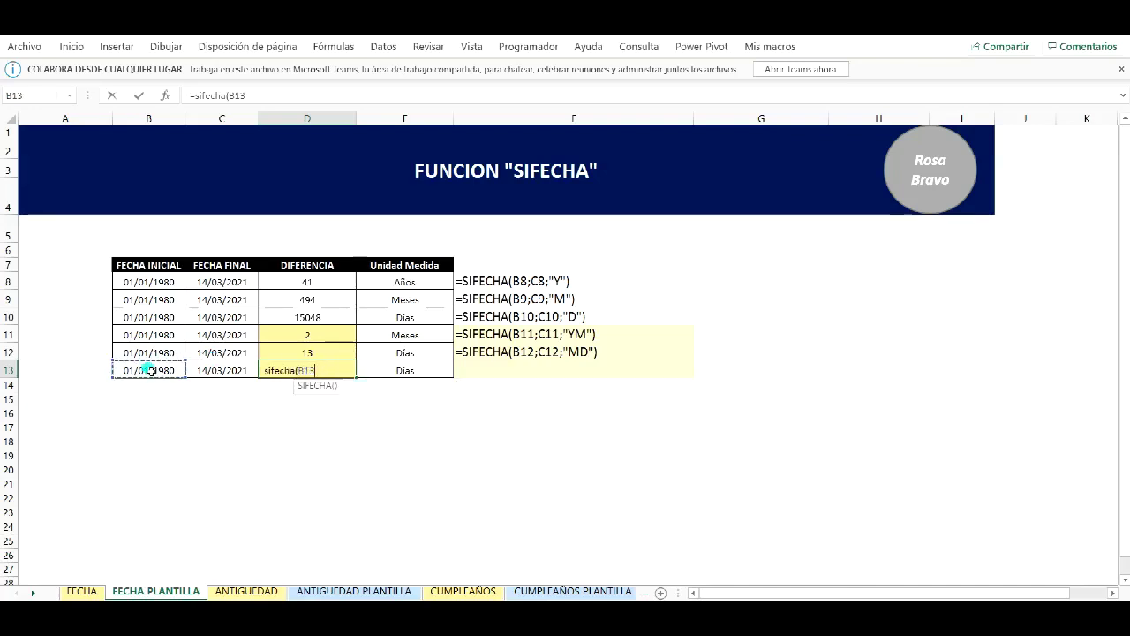
pyautogui.click(203, 371)
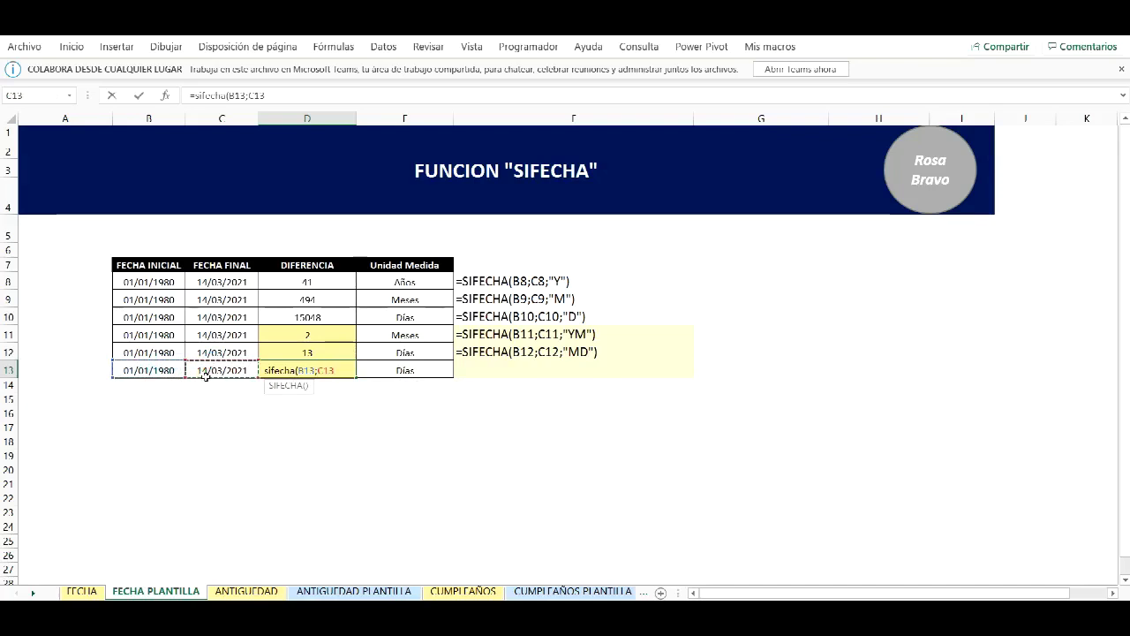
pyautogui.write(';')
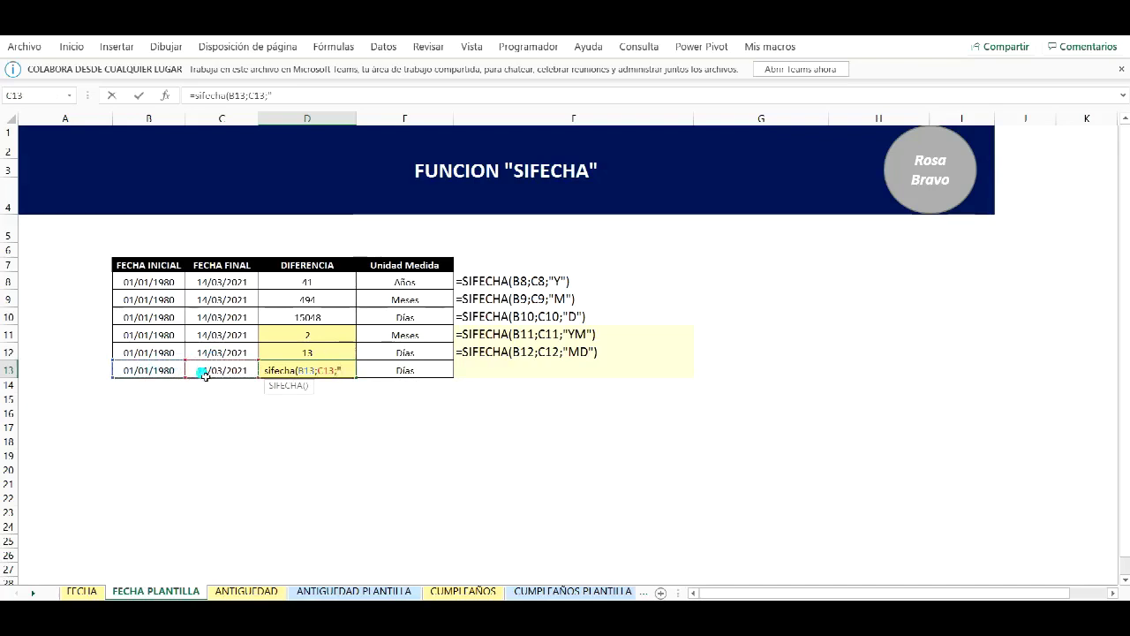
pyautogui.write('"YD')
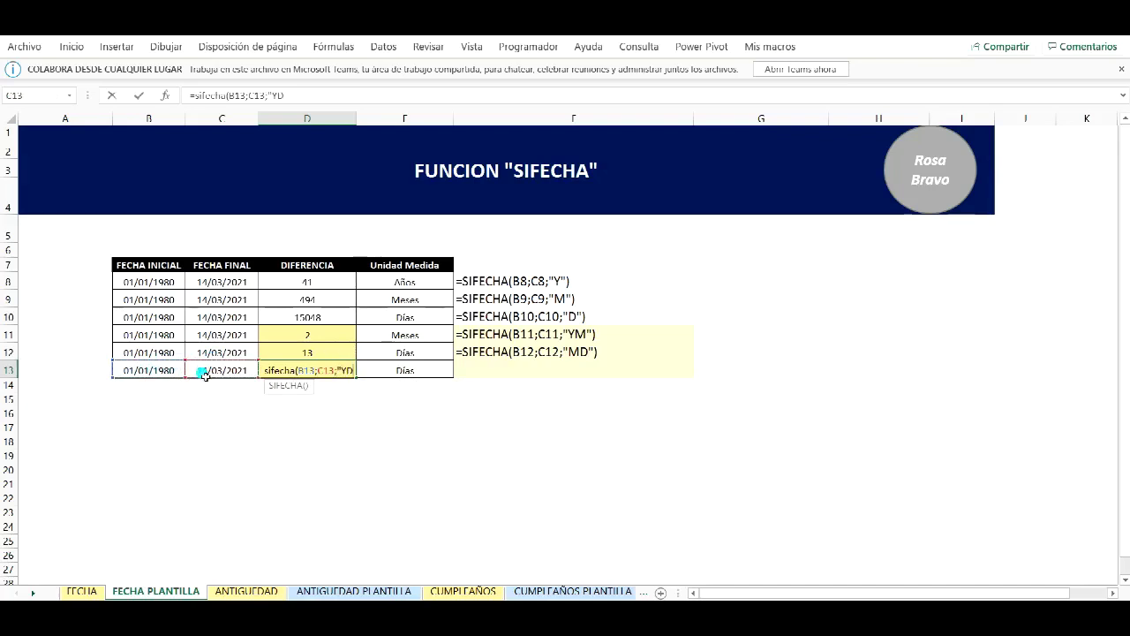
pyautogui.write('")')
pyautogui.press('Return')
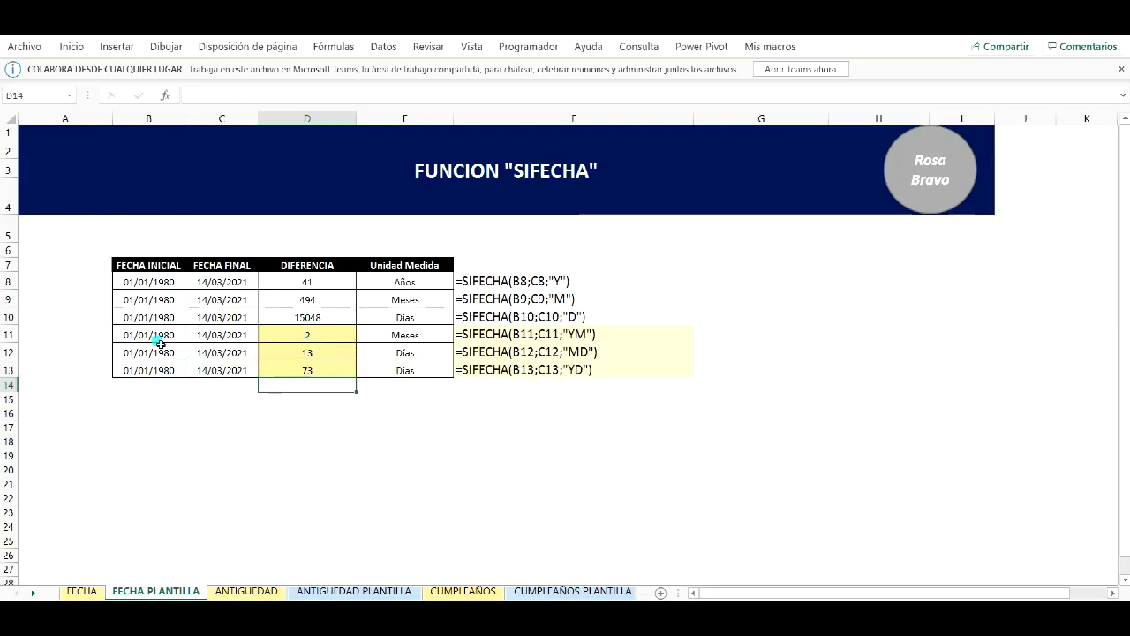
# Step: Review the YM, MD and YD differences in D11:D13 and their formula texts in F11:F13
pyautogui.click(327, 335)
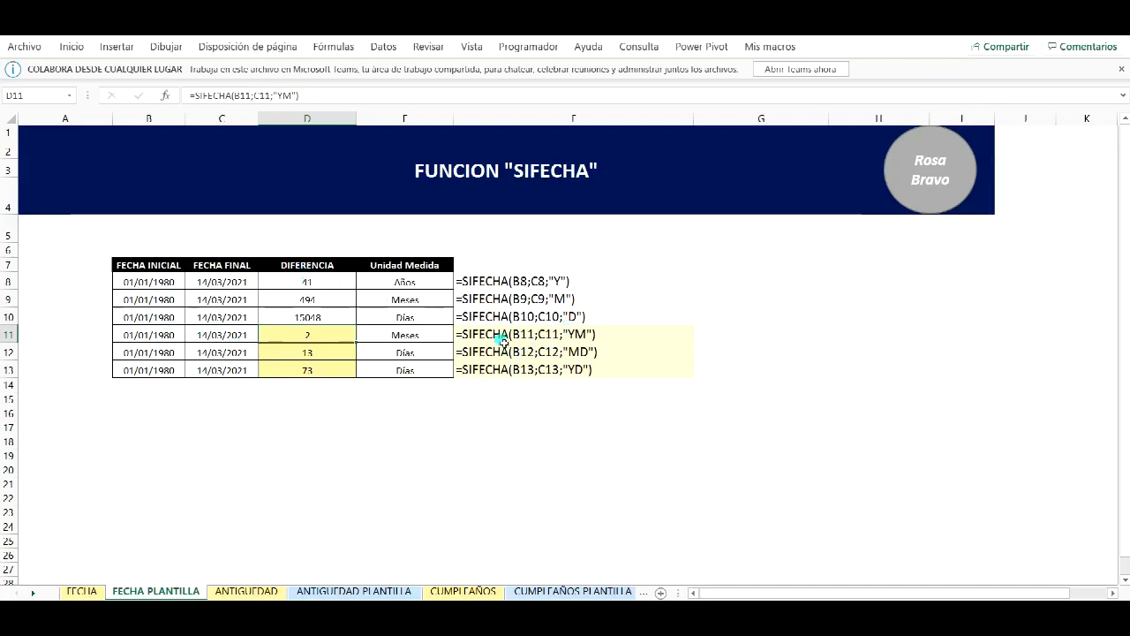
pyautogui.click(306, 353)
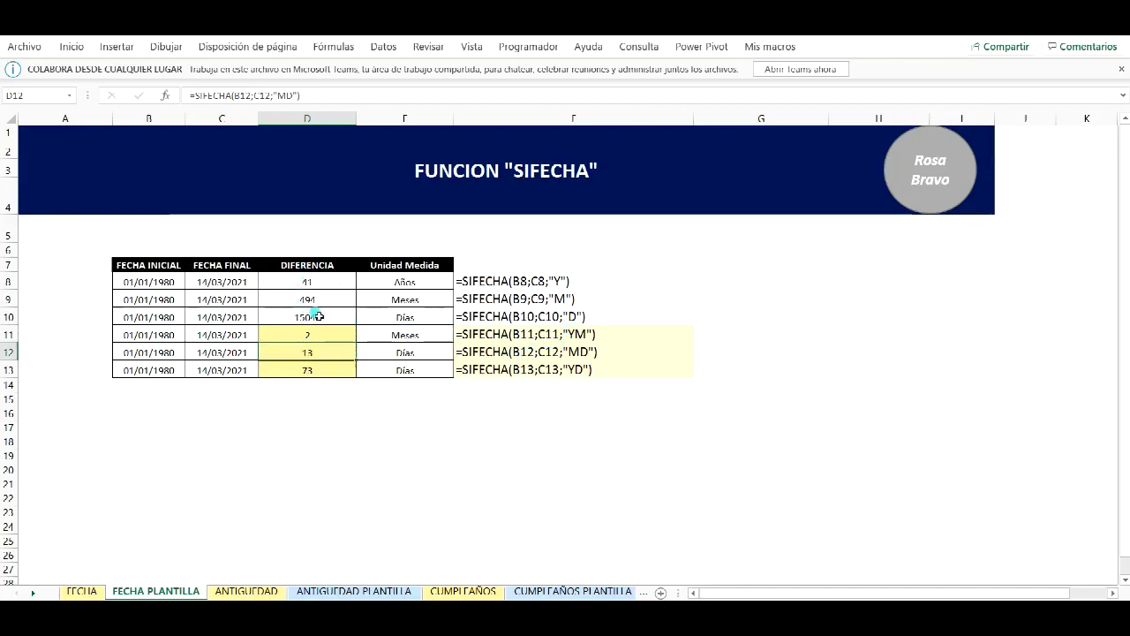
pyautogui.click(308, 370)
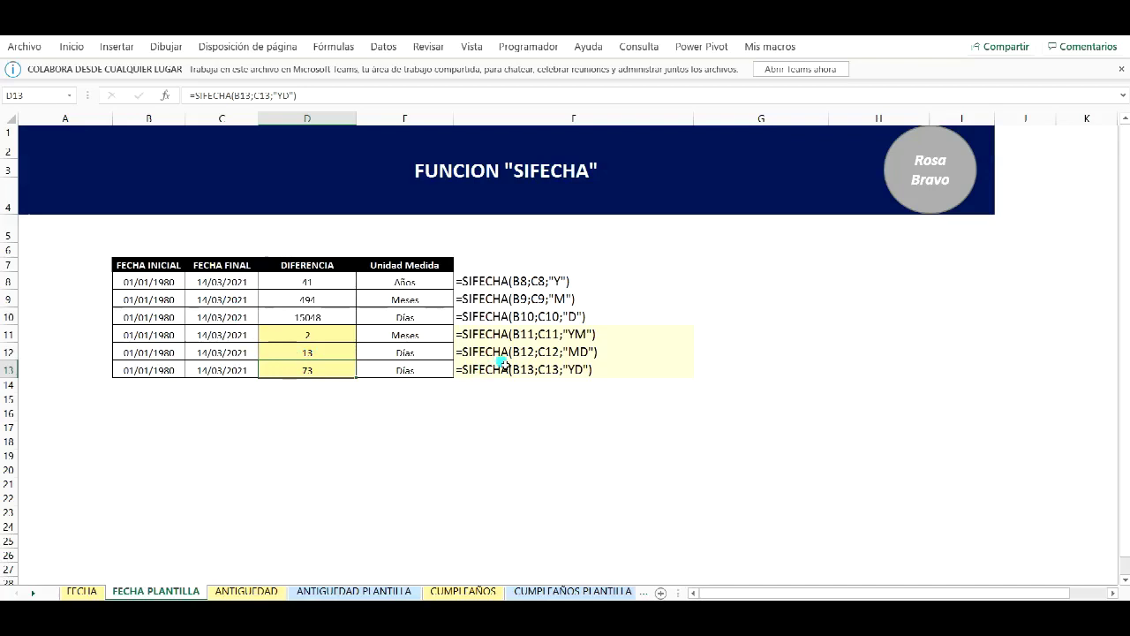
pyautogui.click(578, 334)
pyautogui.moveTo(574, 352); pyautogui.dragTo(577, 374)
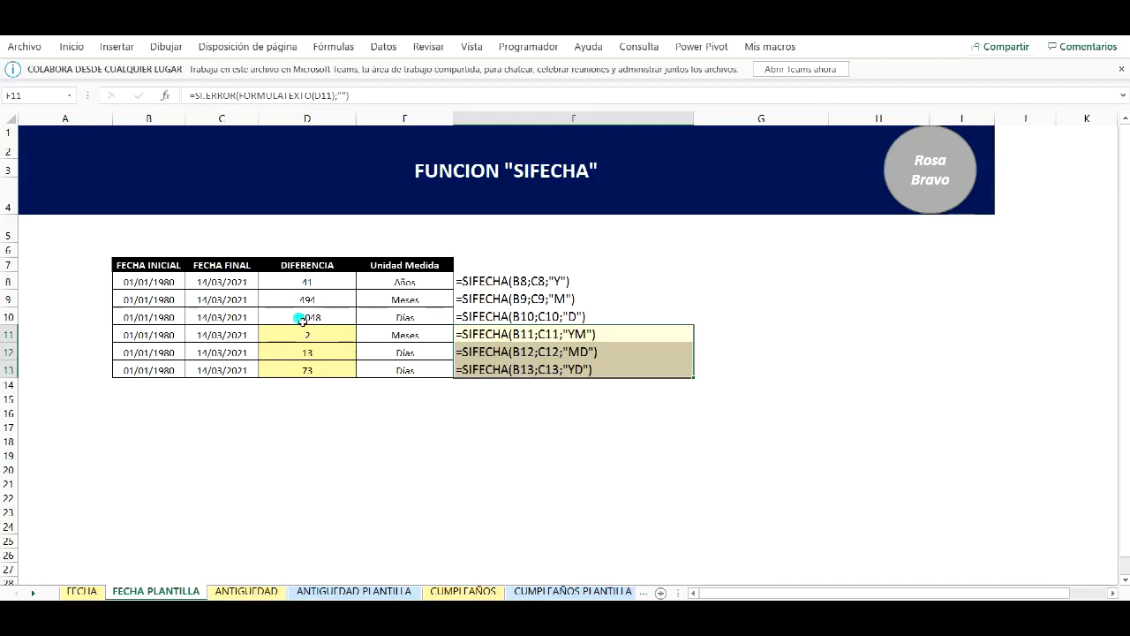
# Step: Switch to the ANTIGUEDAD PLANTILLA sheet and look over its AÑOS, MESES and DIAS columns
pyautogui.click(336, 593)
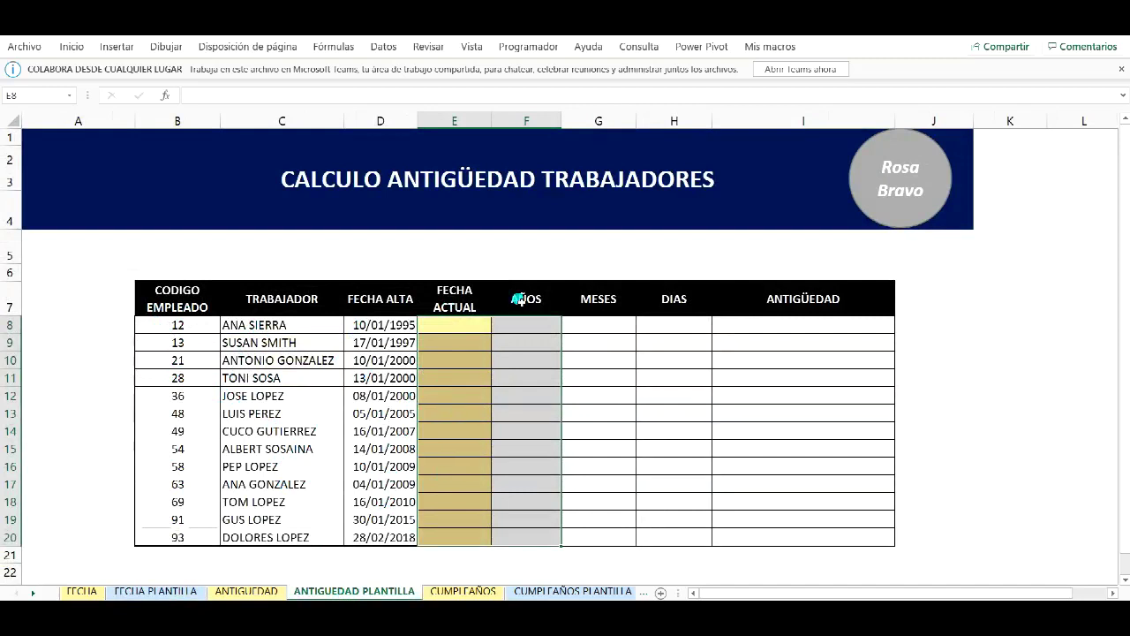
pyautogui.moveTo(522, 326); pyautogui.dragTo(525, 429)
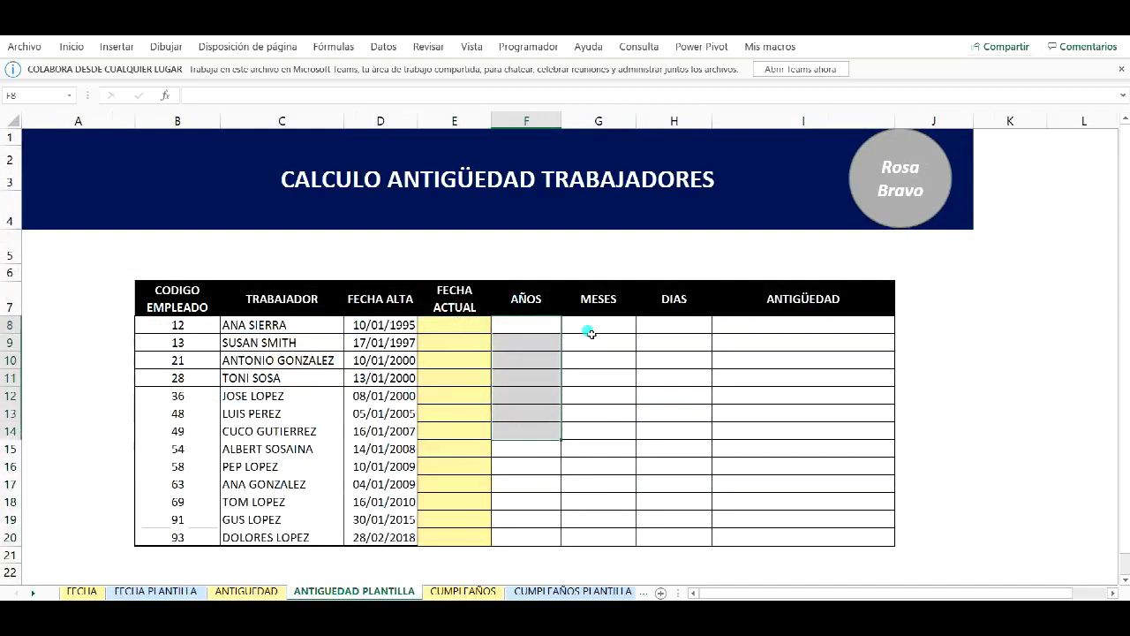
pyautogui.moveTo(590, 333); pyautogui.dragTo(603, 434)
pyautogui.moveTo(690, 324); pyautogui.dragTo(686, 424)
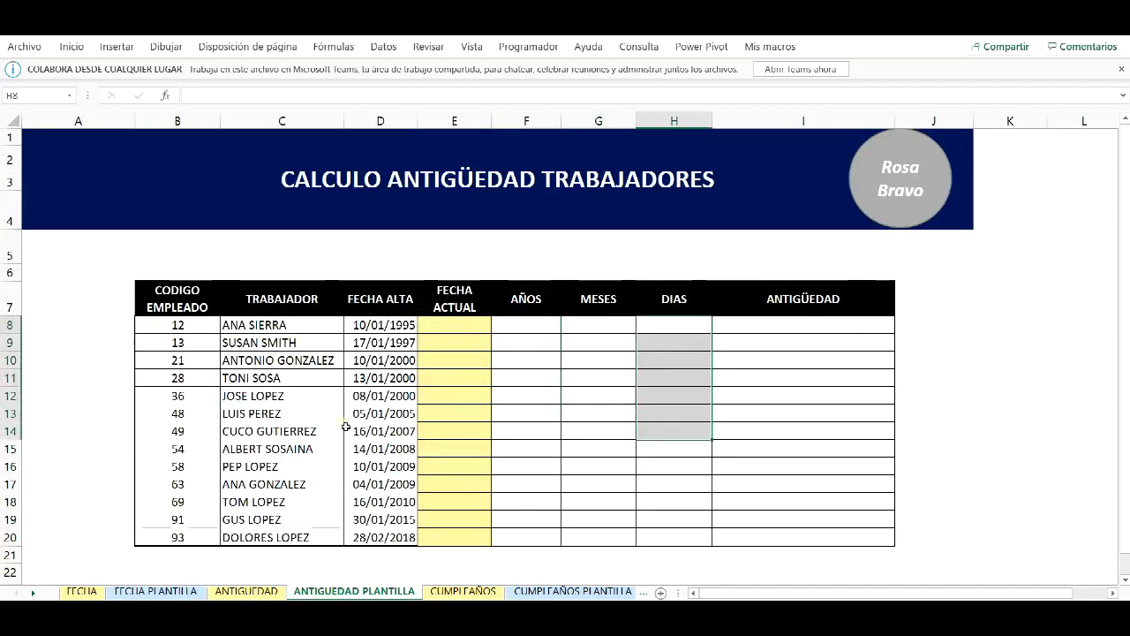
# Step: Enter =HOY() in E8 and copy it down the FECHA ACTUAL column through E20
pyautogui.click(467, 327)
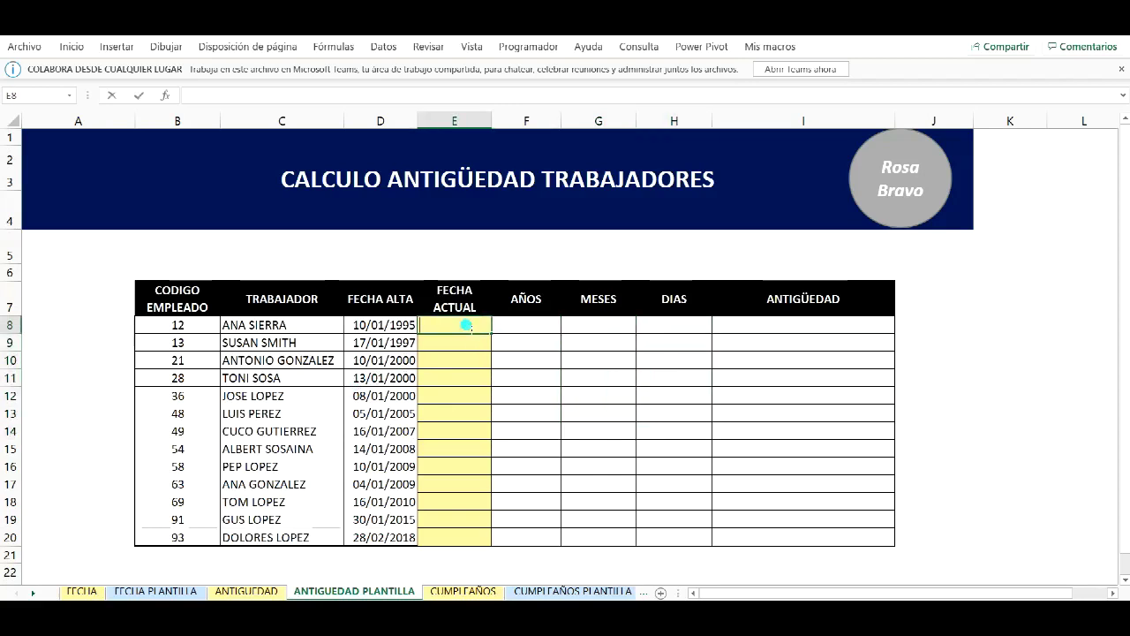
pyautogui.write('=hoy()')
pyautogui.press('Return')
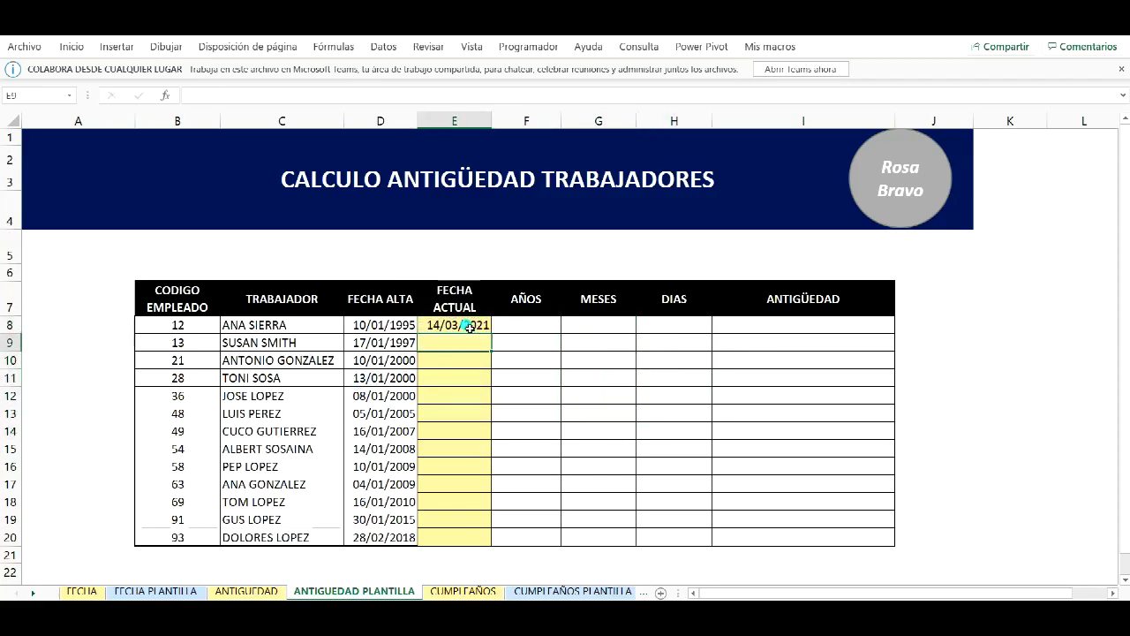
pyautogui.click(469, 326)
pyautogui.hotkey('ctrl', 'c')
pyautogui.moveTo(465, 344); pyautogui.dragTo(465, 537)
pyautogui.hotkey('ctrl', 'v')
# Step: Enter =SIFECHA(D8;E8;"Y") in F8 to calculate the first worker's whole years of seniority
pyautogui.click(542, 326)
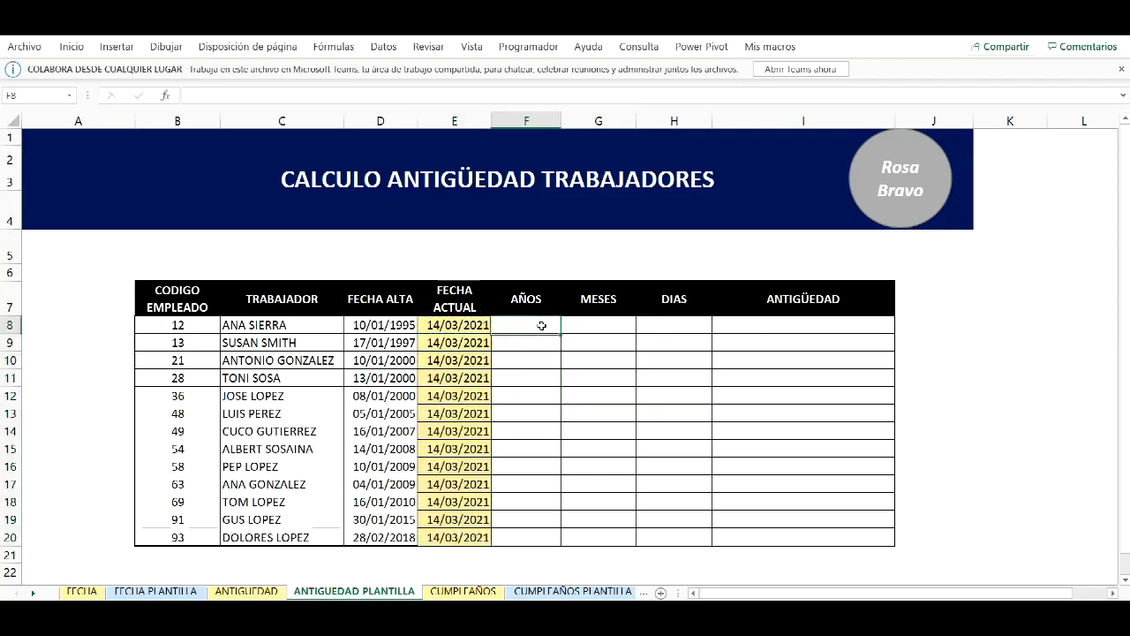
pyautogui.write('=sifecha(')
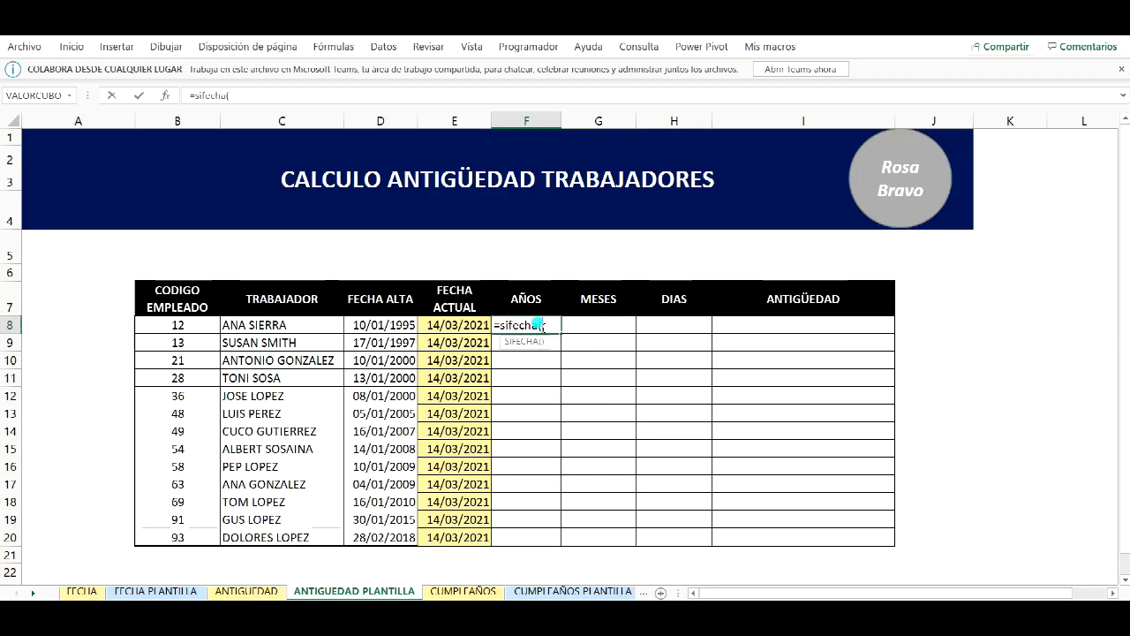
pyautogui.click(362, 326)
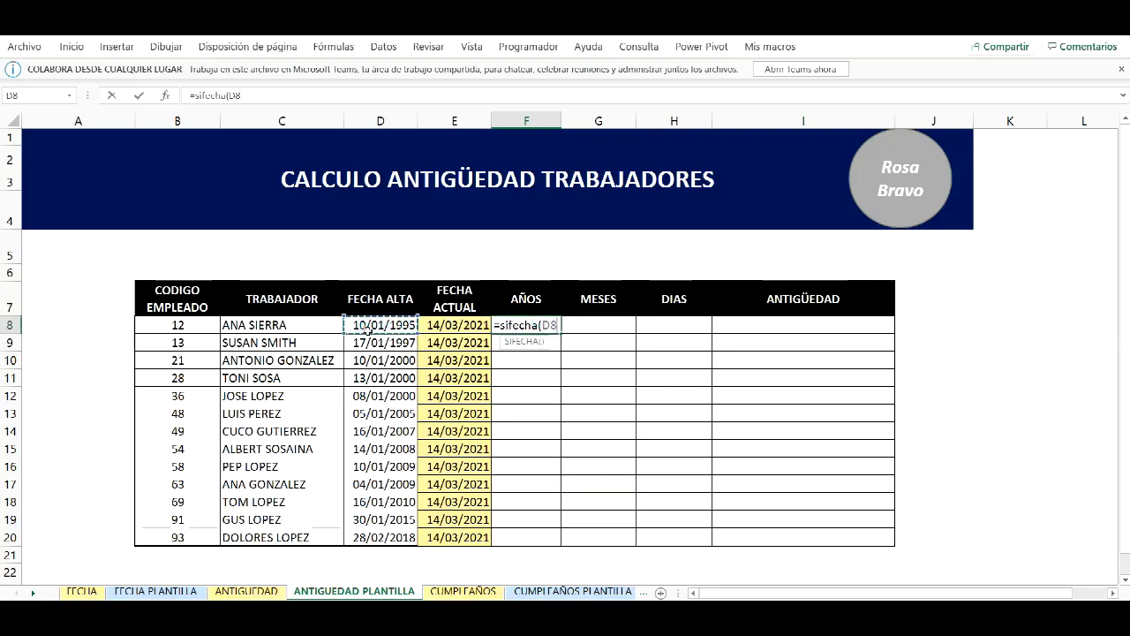
pyautogui.write(';')
pyautogui.click(434, 326)
pyautogui.write(';"Y')
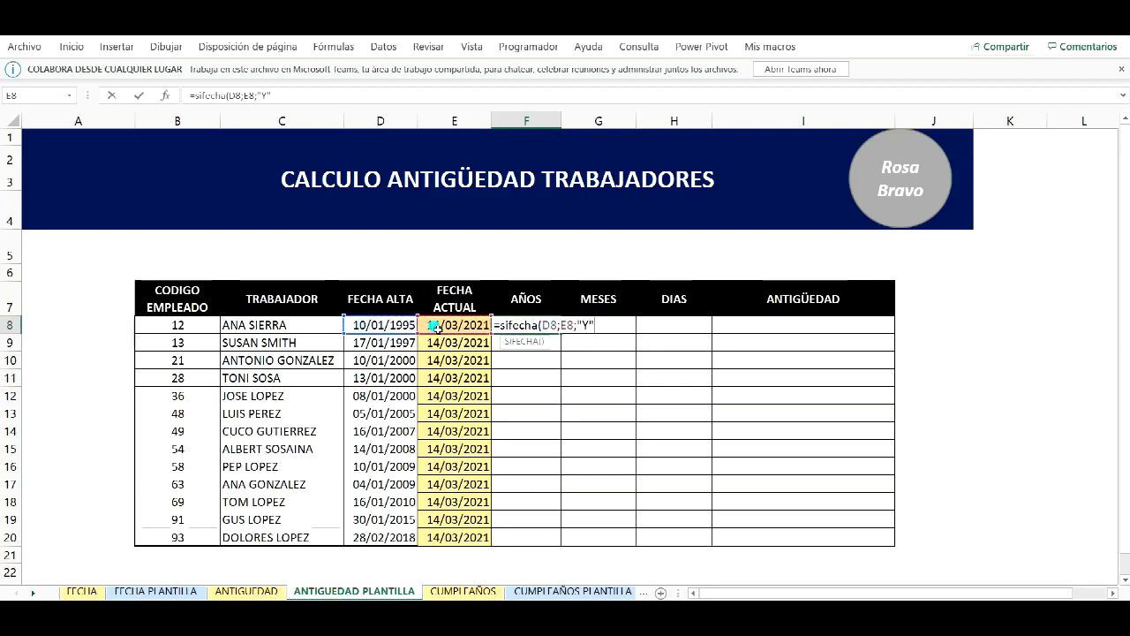
pyautogui.write('")')
pyautogui.press('Return')
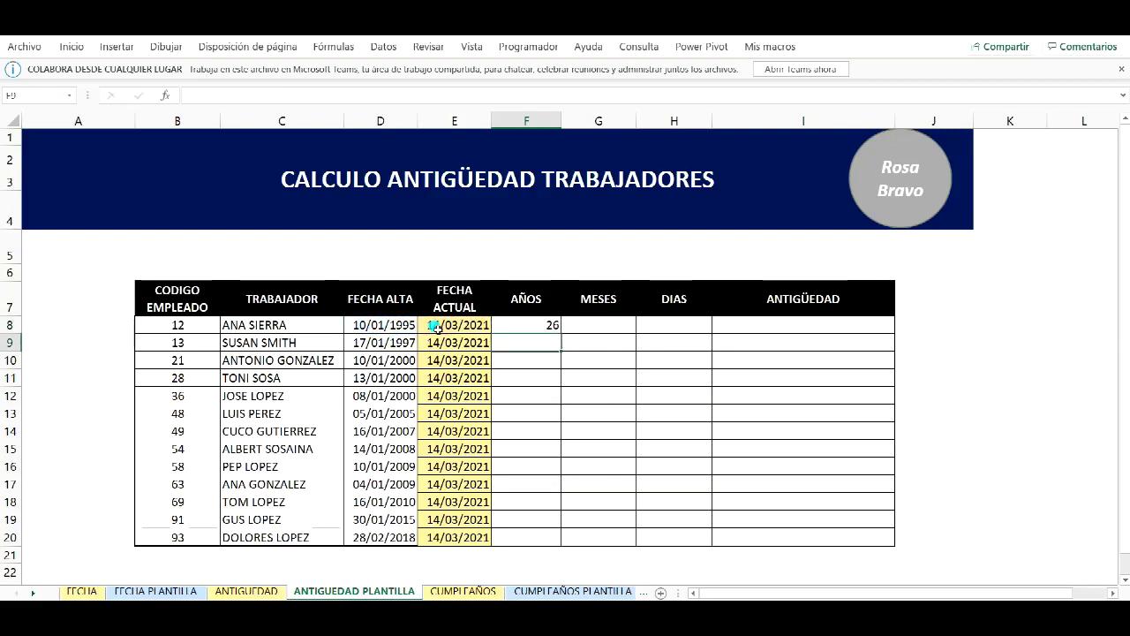
# Step: Enter =SIFECHA(D8;E8;"YM") in G8 to calculate the first worker's months beyond whole years
pyautogui.click(619, 329)
pyautogui.write('=')
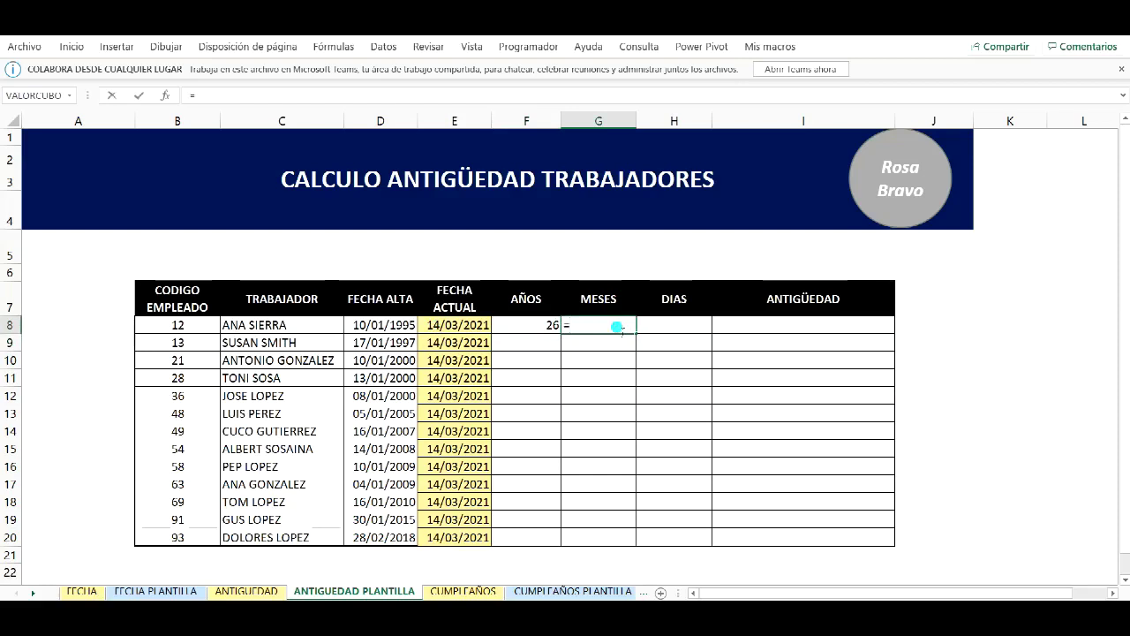
pyautogui.write('sifecha(')
pyautogui.click(389, 325)
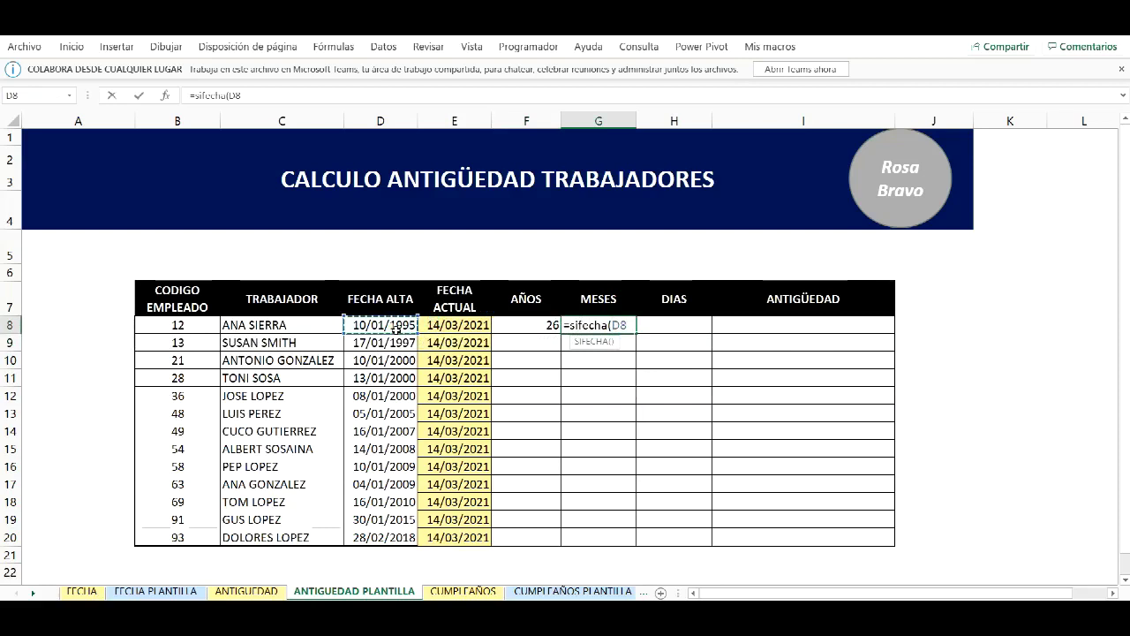
pyautogui.write(';')
pyautogui.click(447, 327)
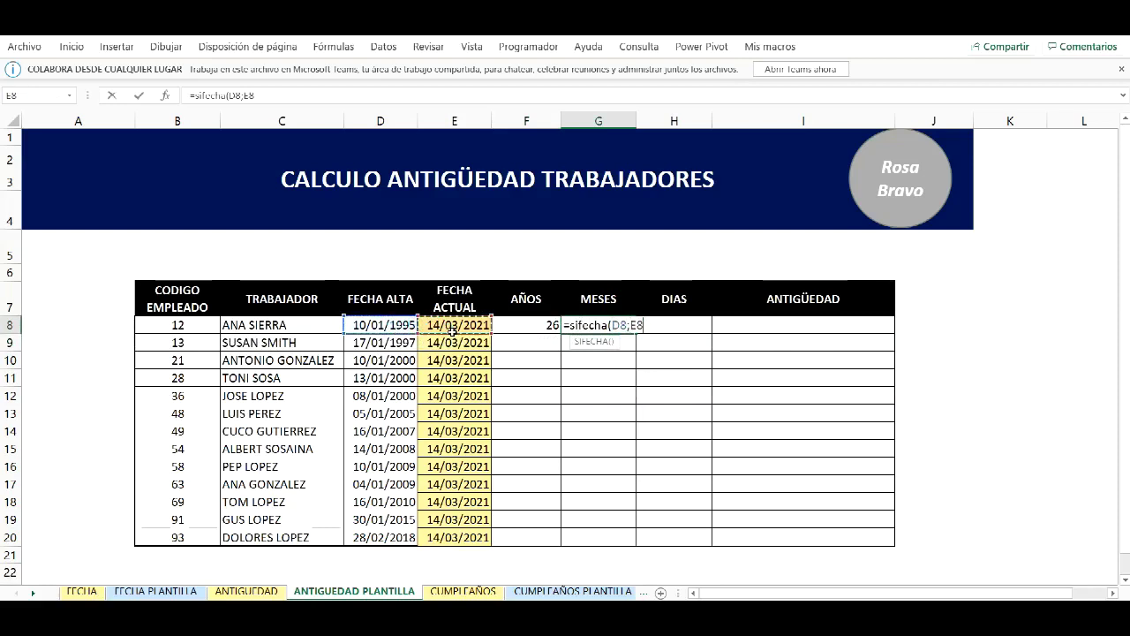
pyautogui.write(';"YM')
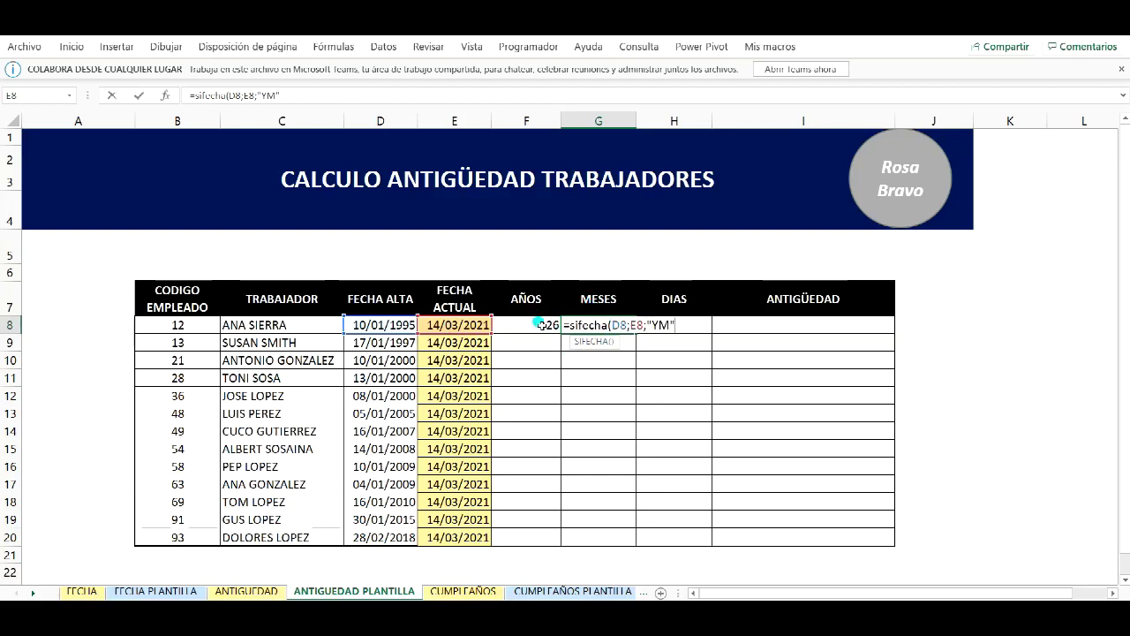
pyautogui.write(')')
pyautogui.press('Return')
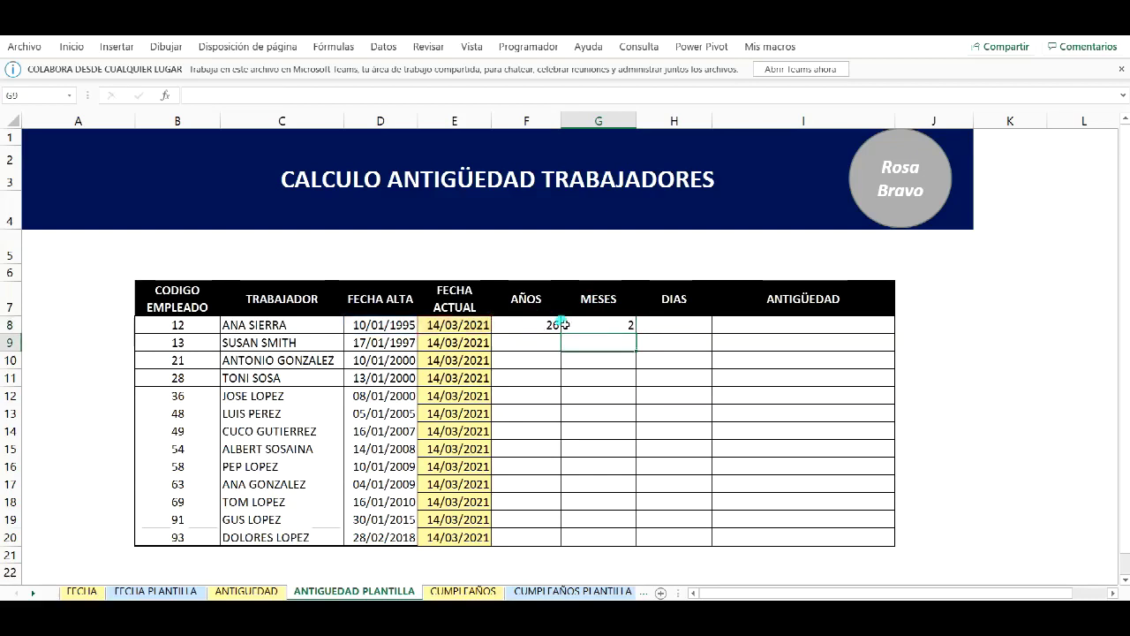
# Step: Enter =SIFECHA(D8;E8;"md") in H8 to calculate the first worker's days beyond whole months
pyautogui.click(695, 329)
pyautogui.write('=sifecha(')
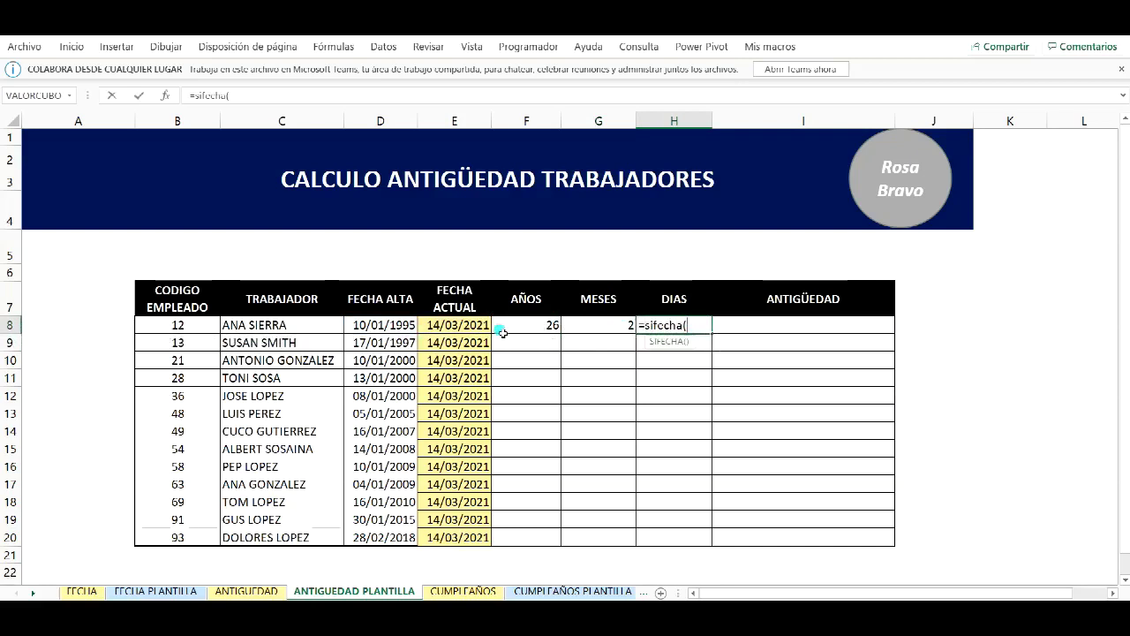
pyautogui.click(398, 326)
pyautogui.write(';')
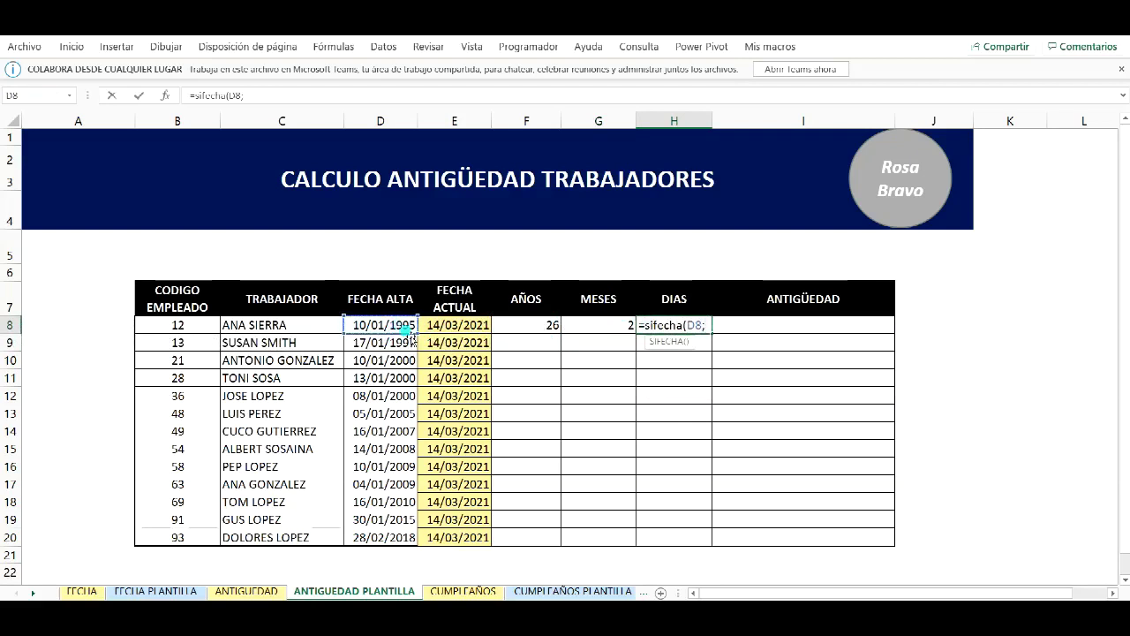
pyautogui.click(489, 325)
pyautogui.write(';"m')
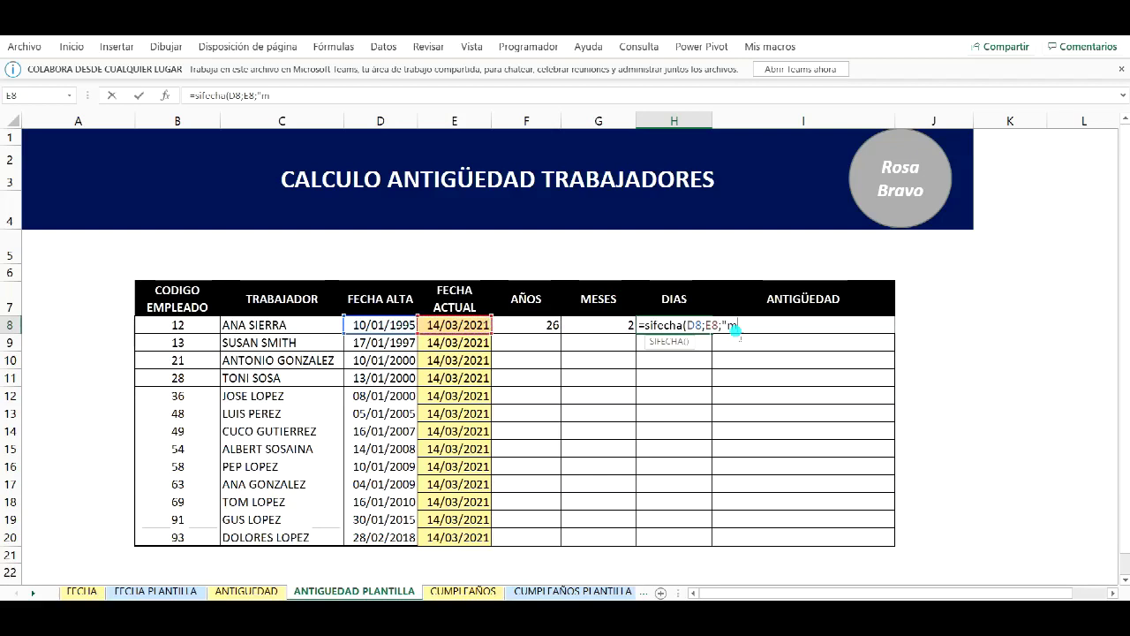
pyautogui.write('d")')
pyautogui.press('Return')
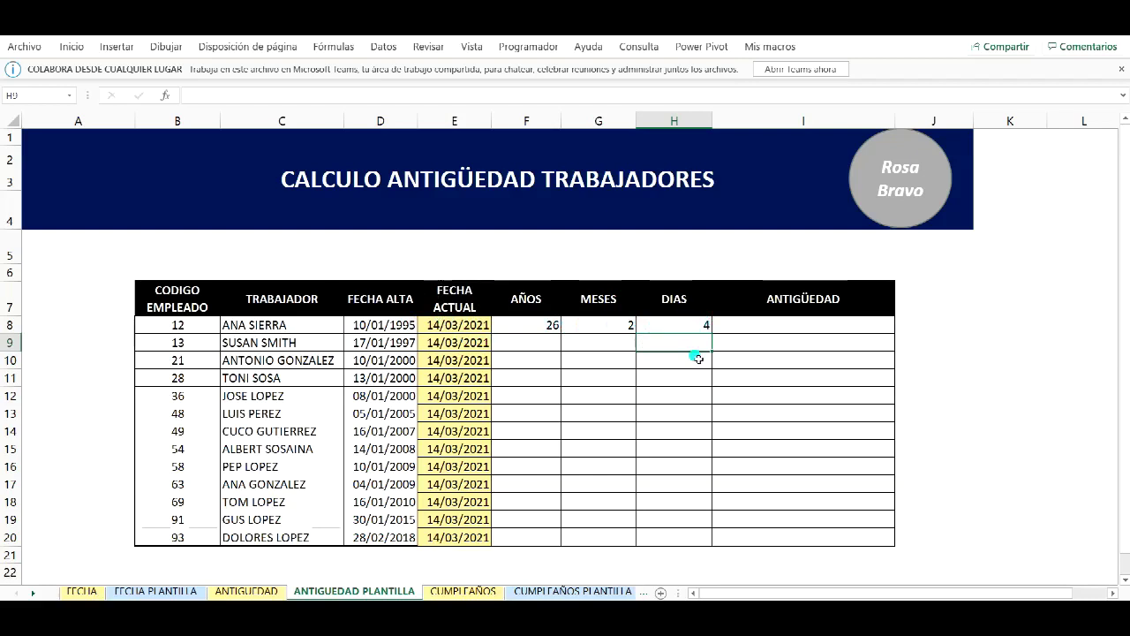
# Step: Enter =CONCATENAR(F8;" años, ";G8;" mes, ";H8;" días") in I8 to build the seniority text
pyautogui.click(768, 325)
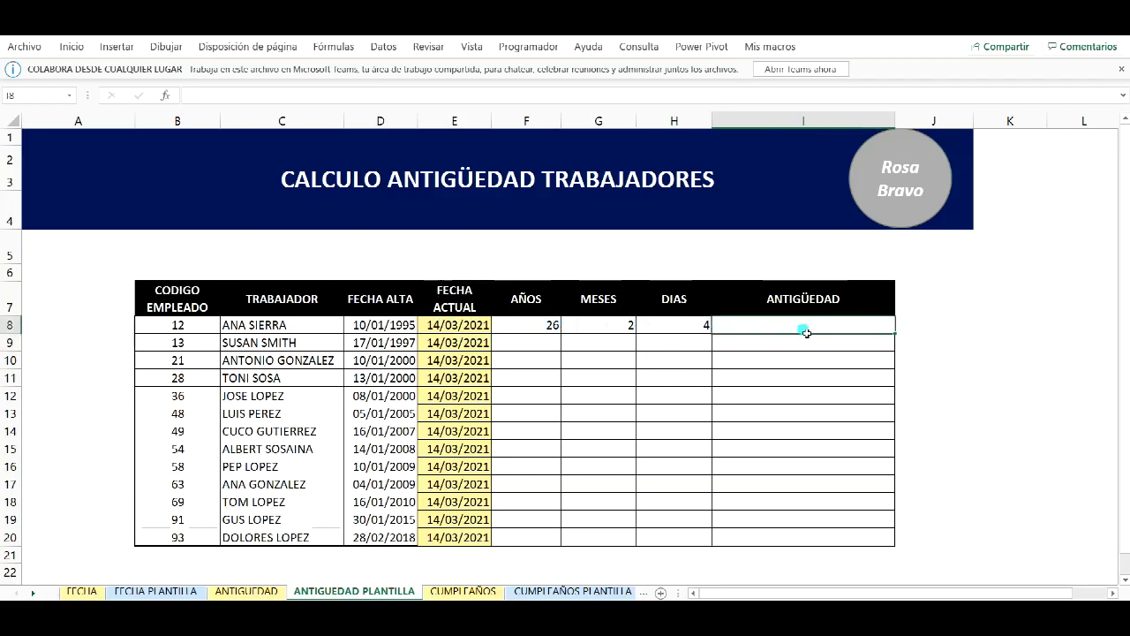
pyautogui.write('=c')
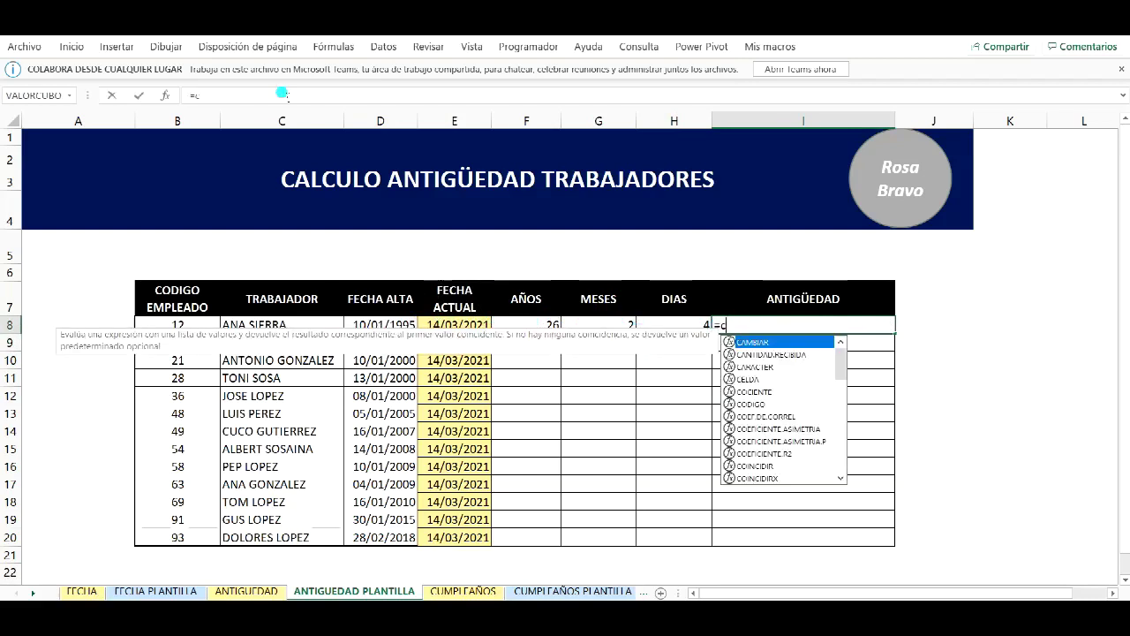
pyautogui.write('oncatenar')
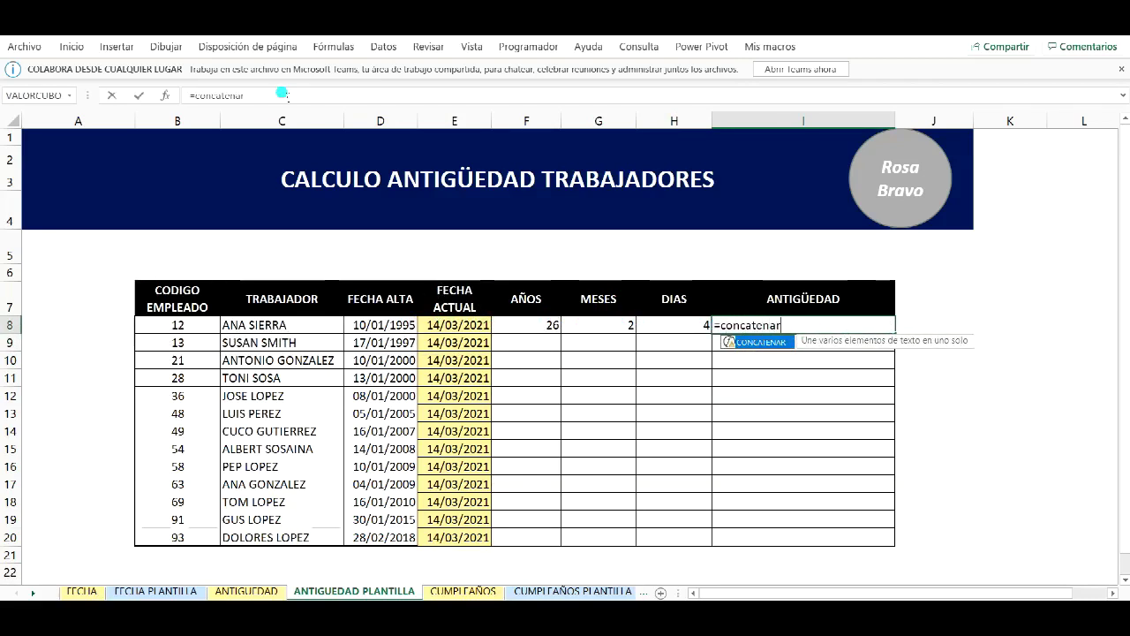
pyautogui.write('(')
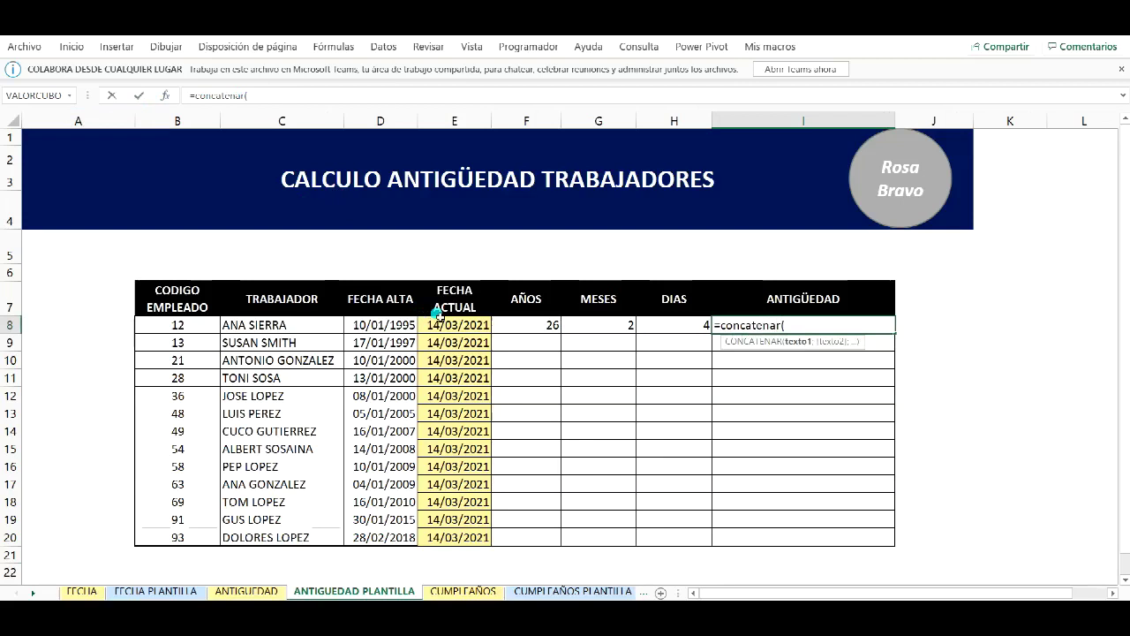
pyautogui.click(527, 327)
pyautogui.write(';" años,')
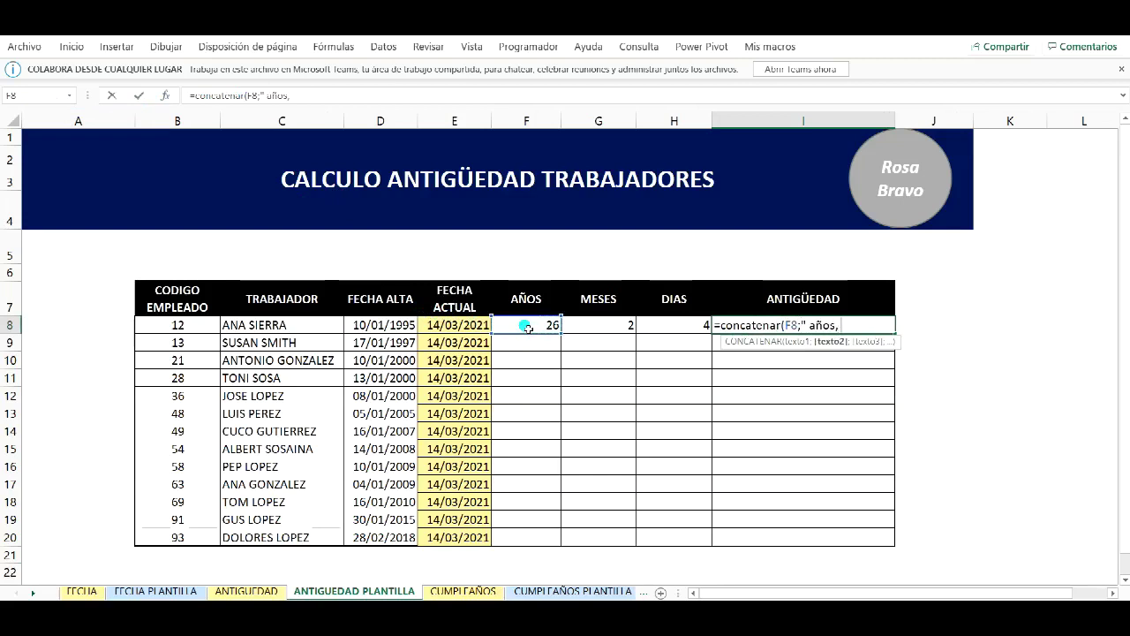
pyautogui.write(' ";')
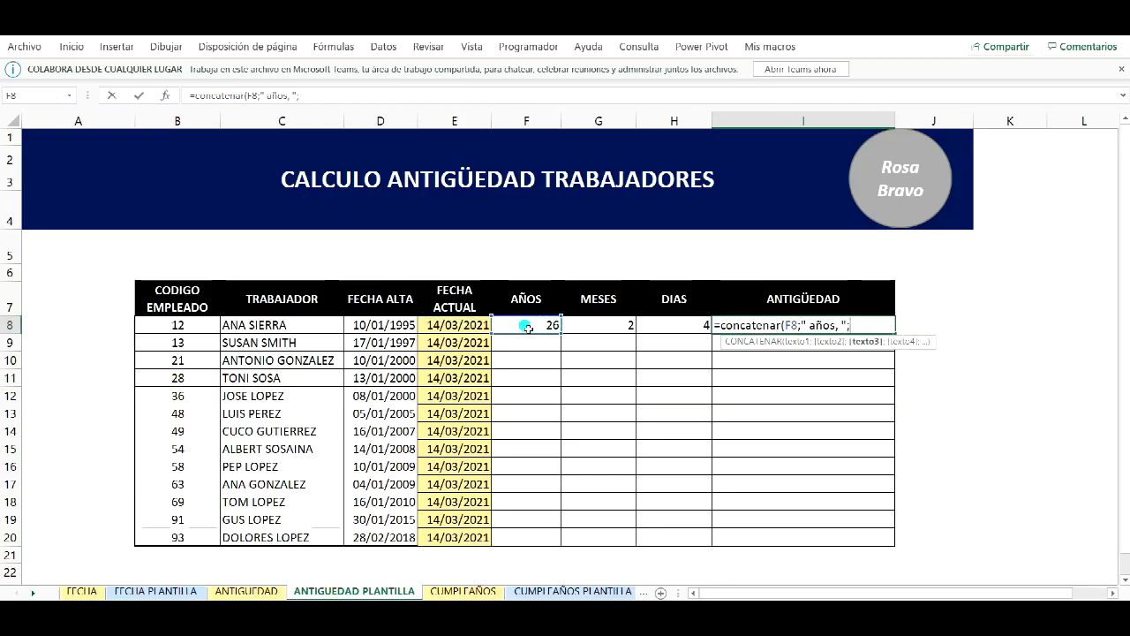
pyautogui.click(618, 334)
pyautogui.write(';" mes')
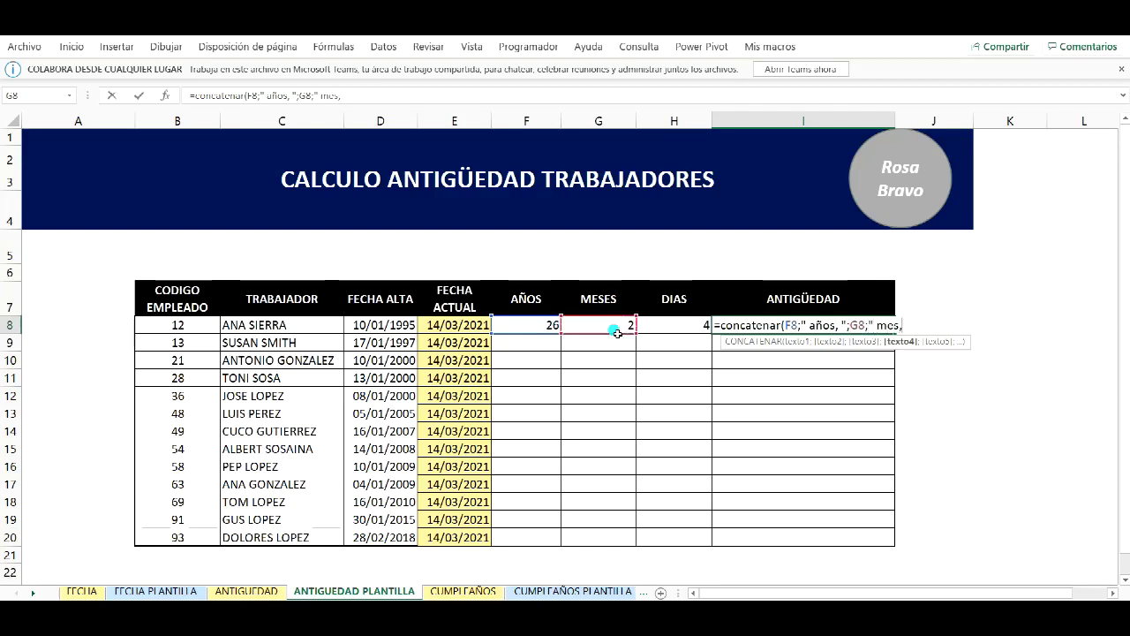
pyautogui.write(', ";')
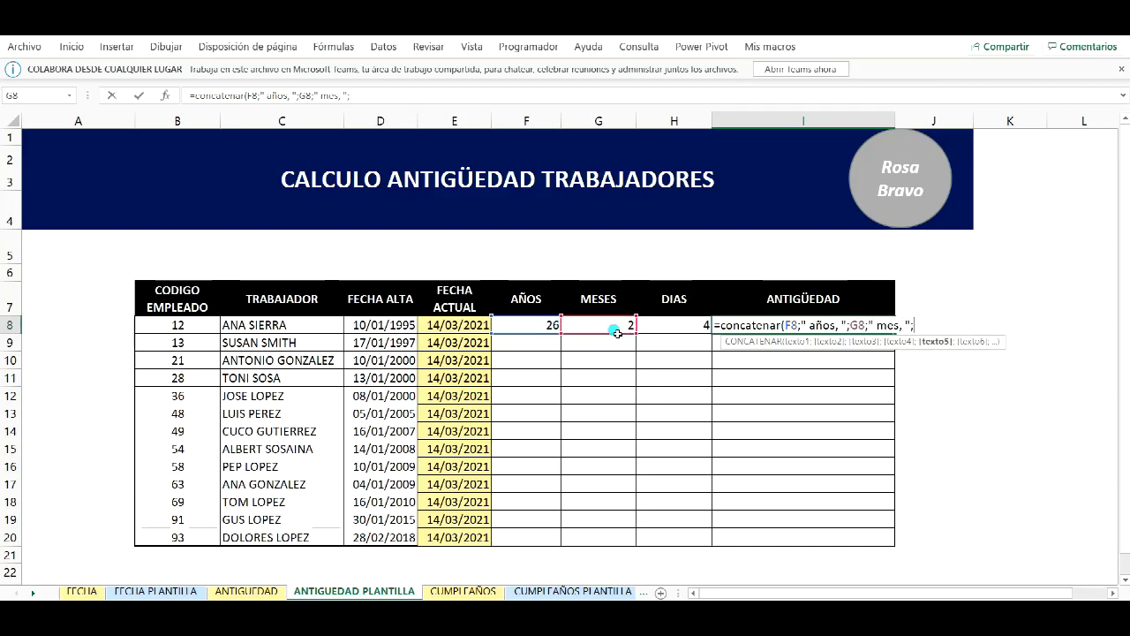
pyautogui.click(668, 325)
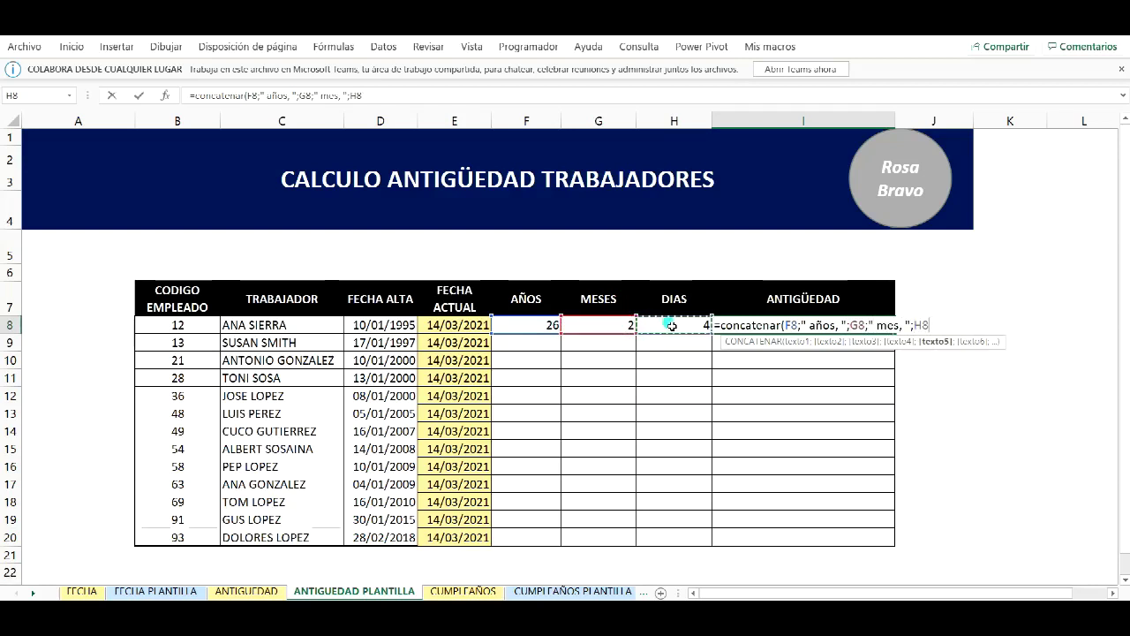
pyautogui.write(';" días')
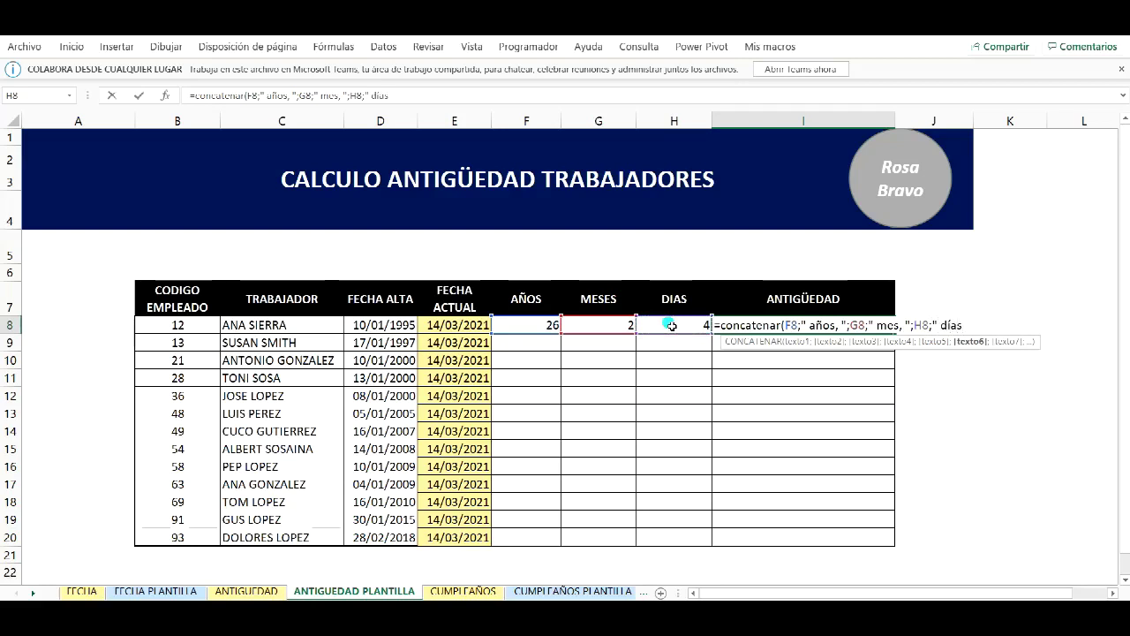
pyautogui.write('")')
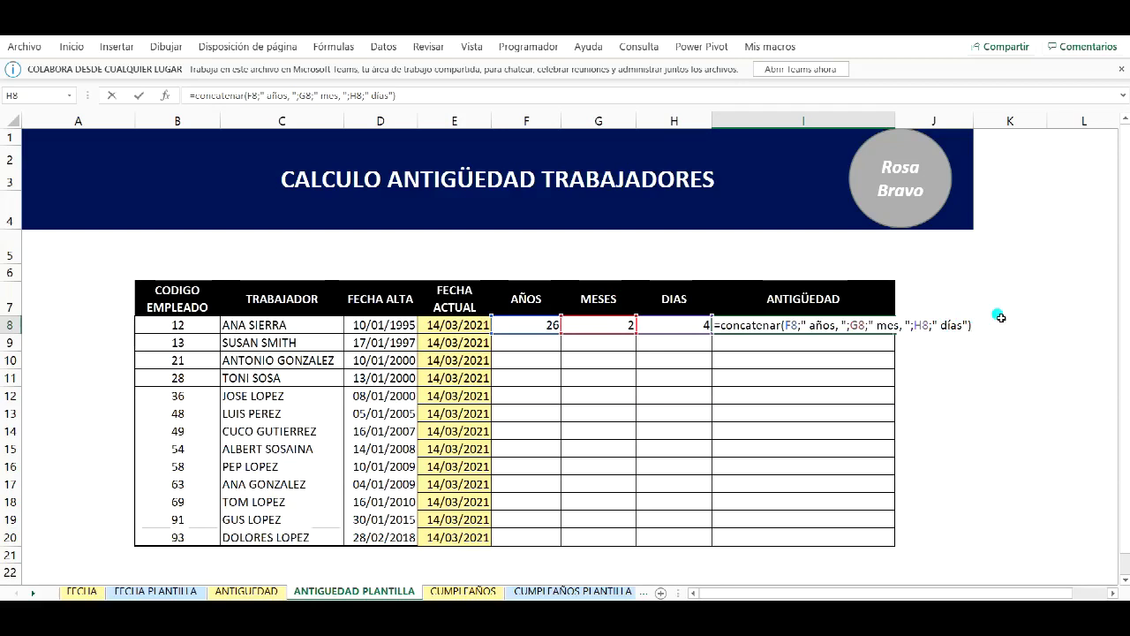
pyautogui.press('Return')
# Step: Copy the formulas in F8:I8 down the AÑOS, MESES, DIAS and ANTIGÜEDAD columns through row 20
pyautogui.click(552, 327)
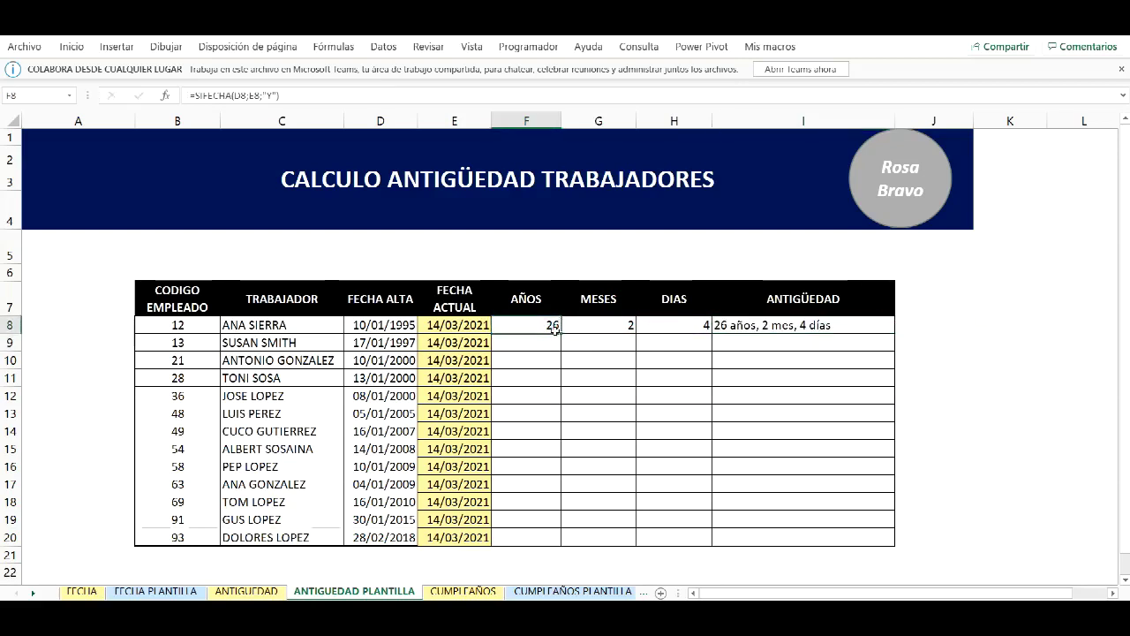
pyautogui.keyDown('shift'); pyautogui.click(813, 323); pyautogui.keyUp('shift')
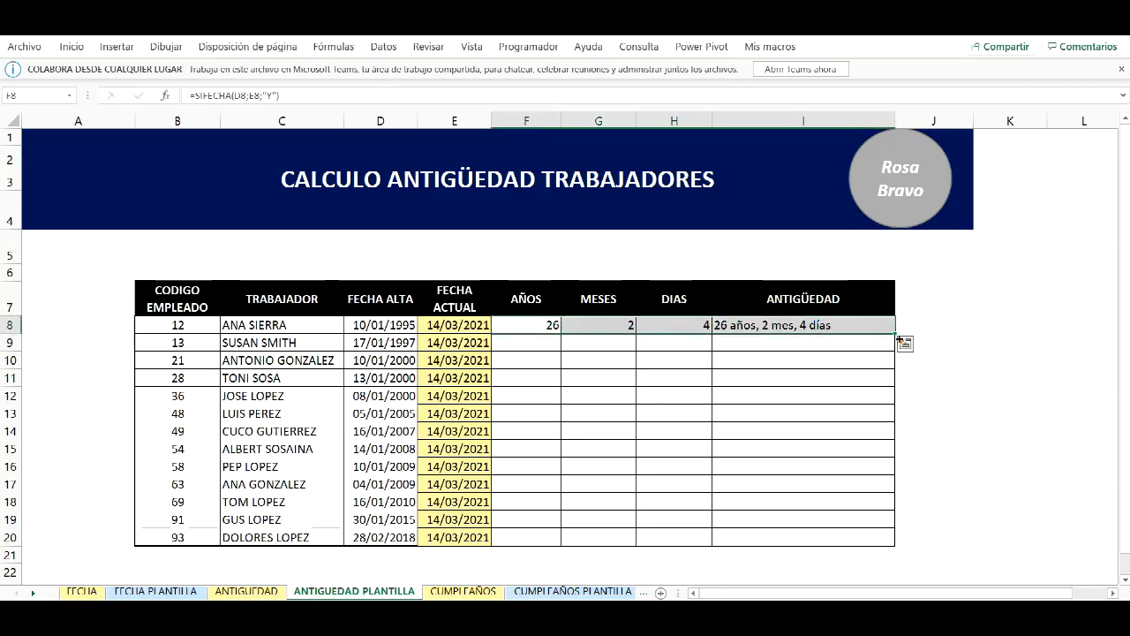
pyautogui.doubleClick(897, 335)
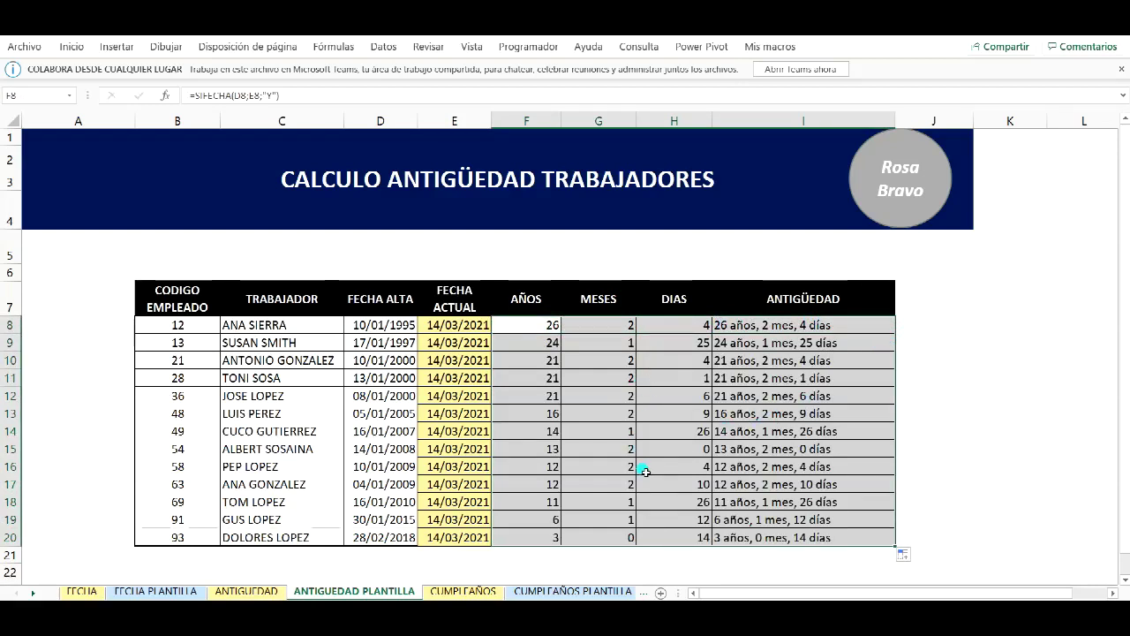
# Step: Check the copied formula in F12, the FECHA ALTA in D13, and the seniority formulas in F14:I14
pyautogui.click(540, 398)
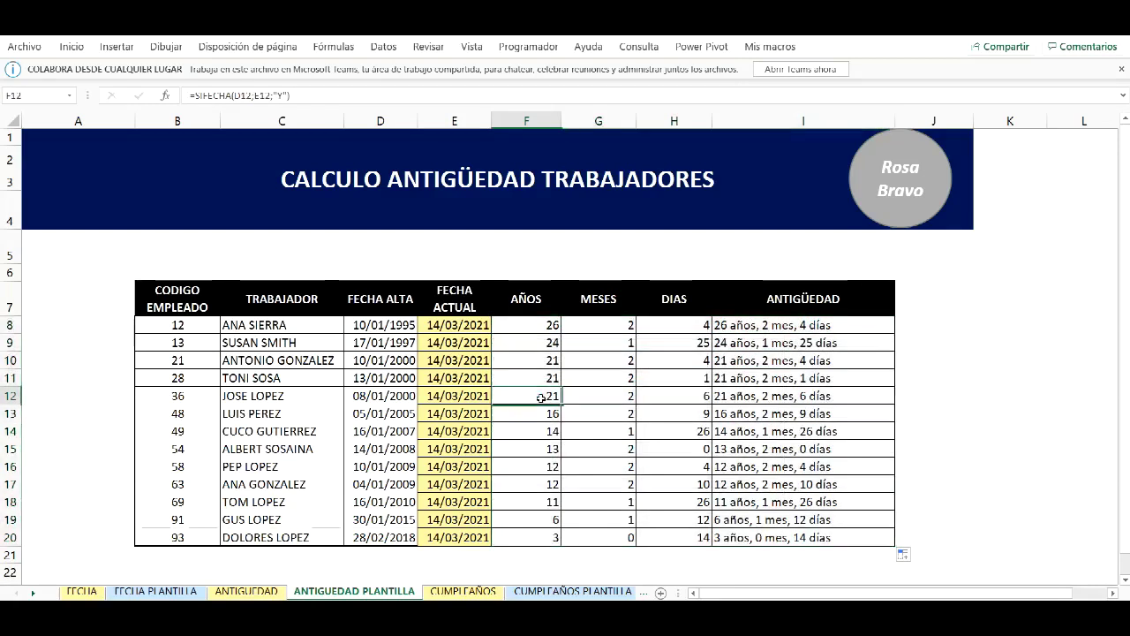
pyautogui.click(374, 414)
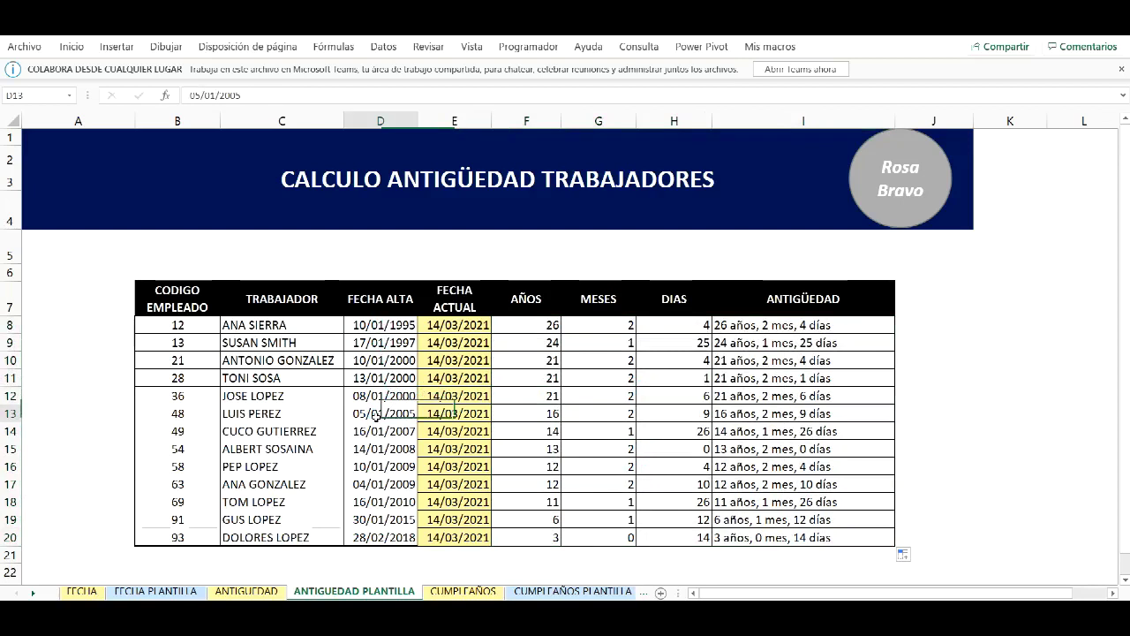
pyautogui.click(540, 431)
pyautogui.click(614, 433)
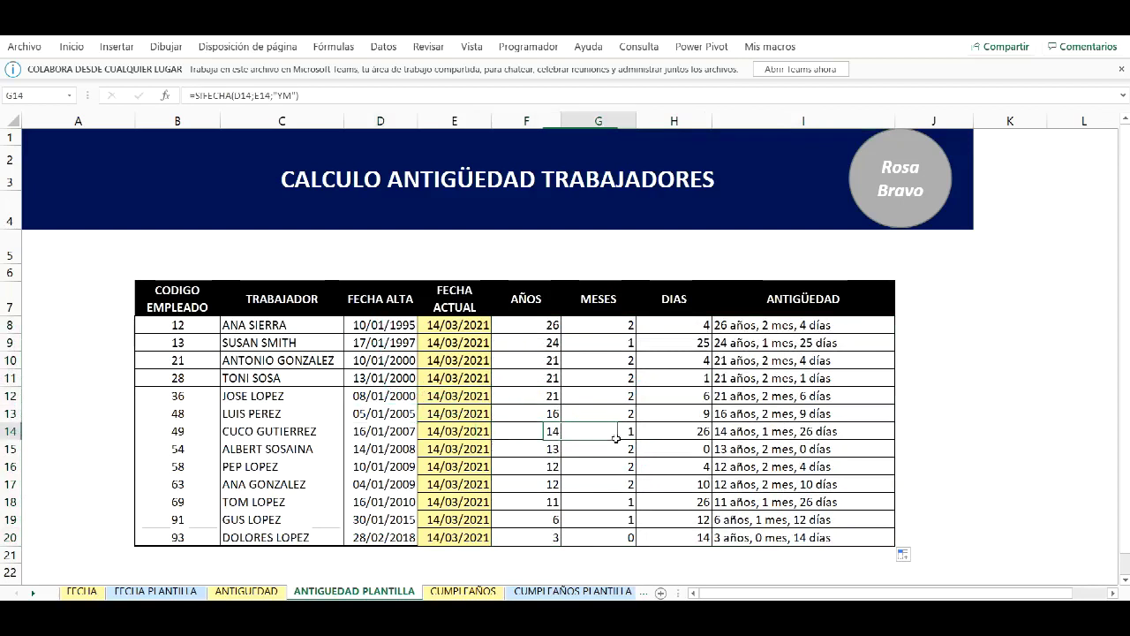
pyautogui.click(675, 430)
pyautogui.click(723, 433)
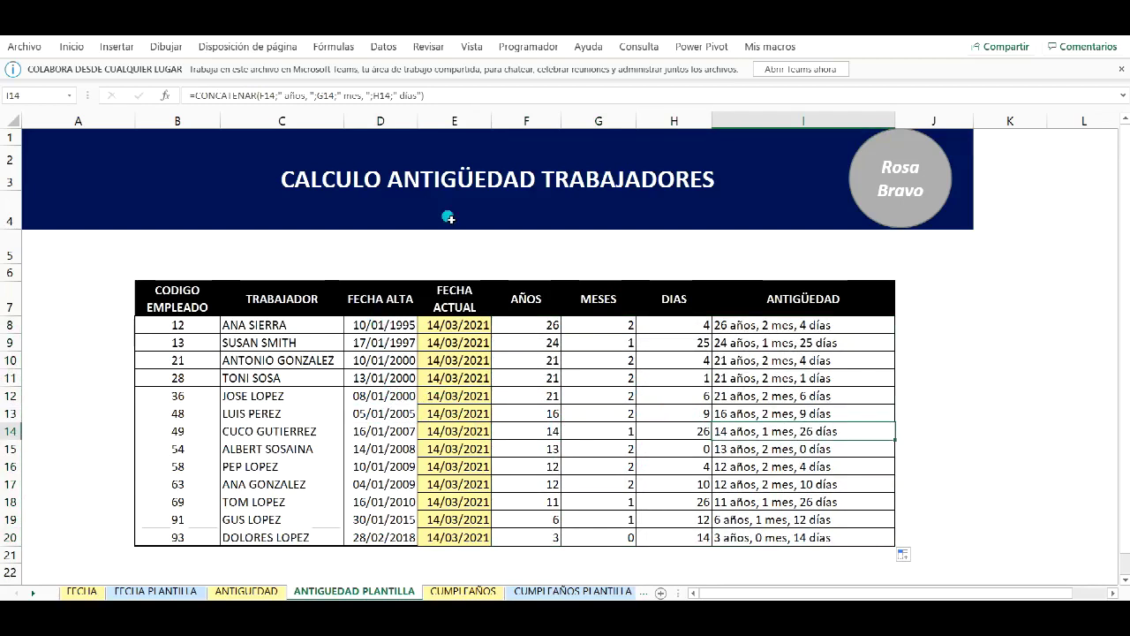
# Step: On the CUMPLEAÑOS PLANTILLA sheet, enter =HOY() in G8 and copy it down the FECHA ACTUAL column through G19
pyautogui.click(556, 592)
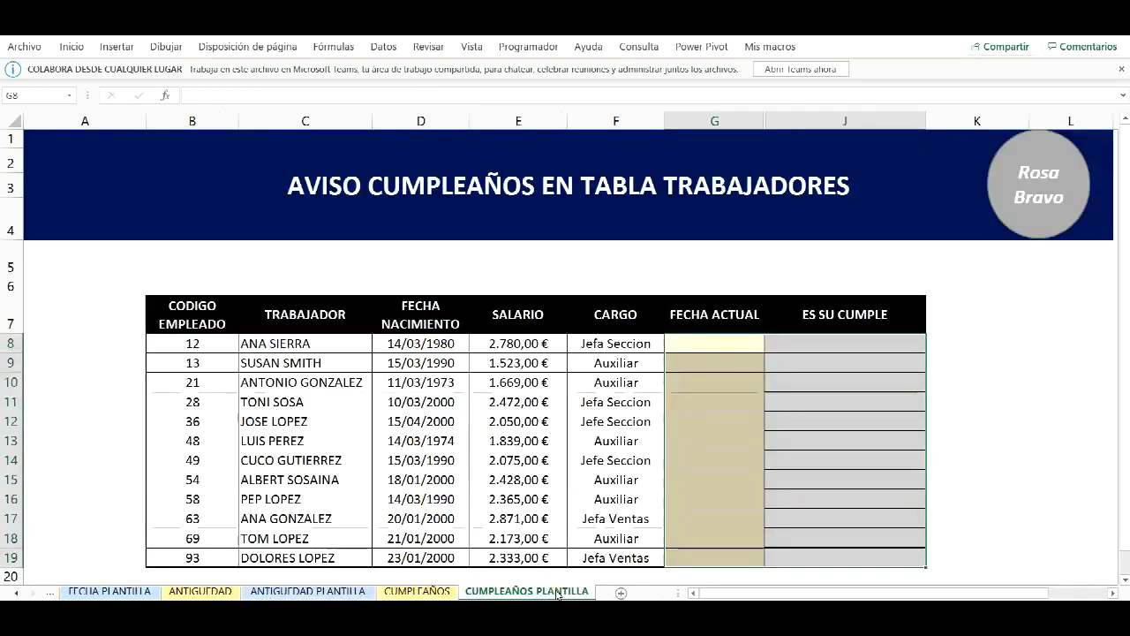
pyautogui.click(707, 341)
pyautogui.click(698, 385)
pyautogui.click(688, 430)
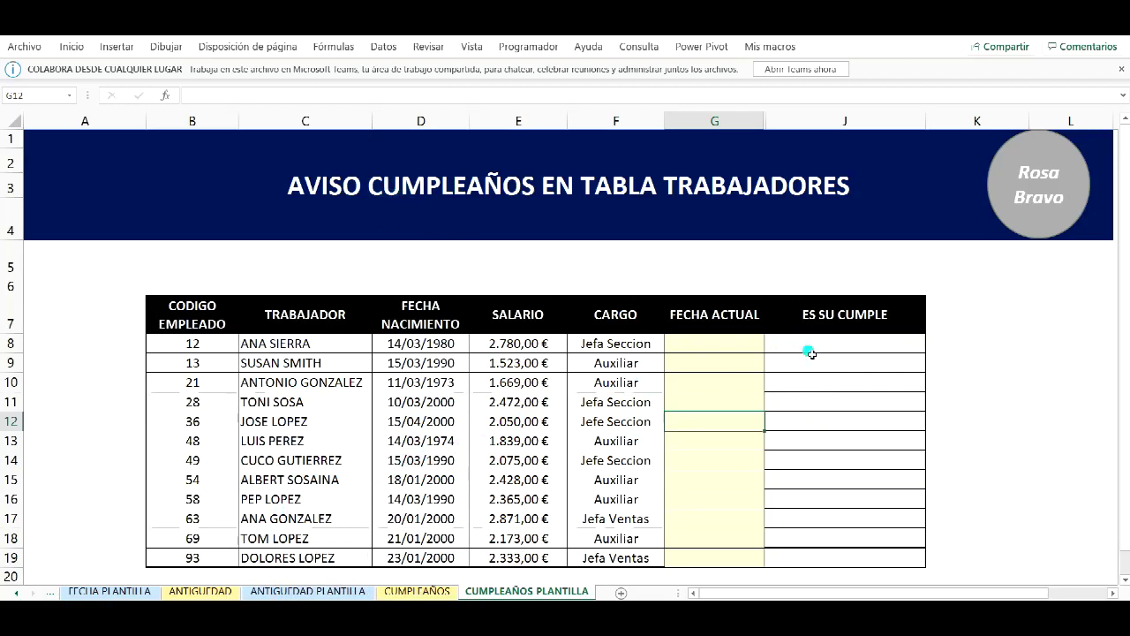
pyautogui.click(711, 350)
pyautogui.write('=hoy')
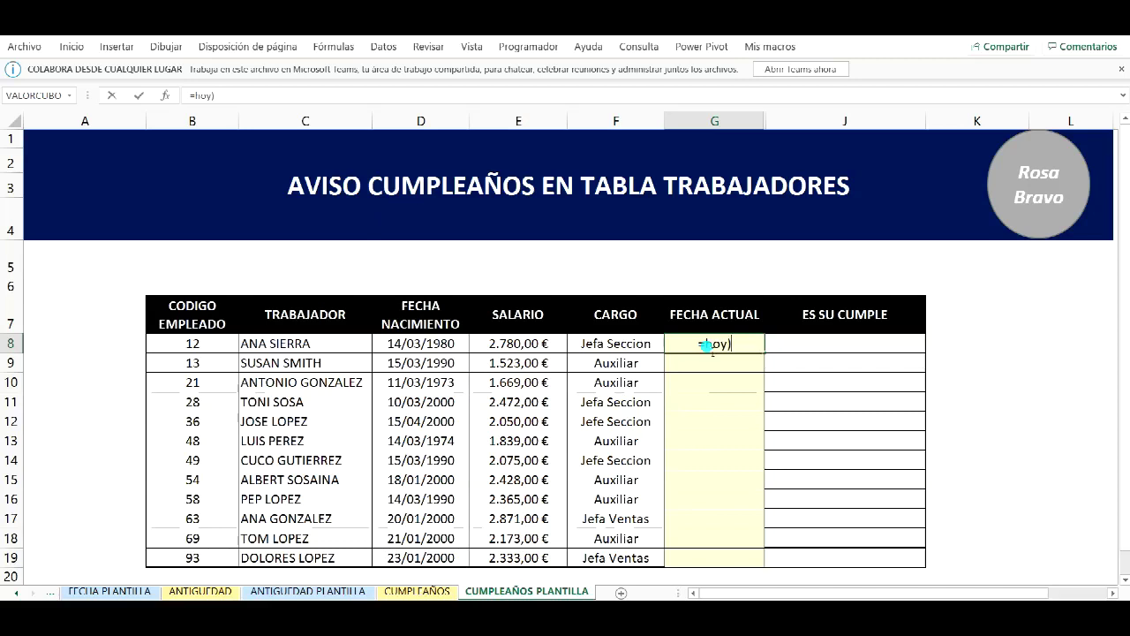
pyautogui.press('Return')
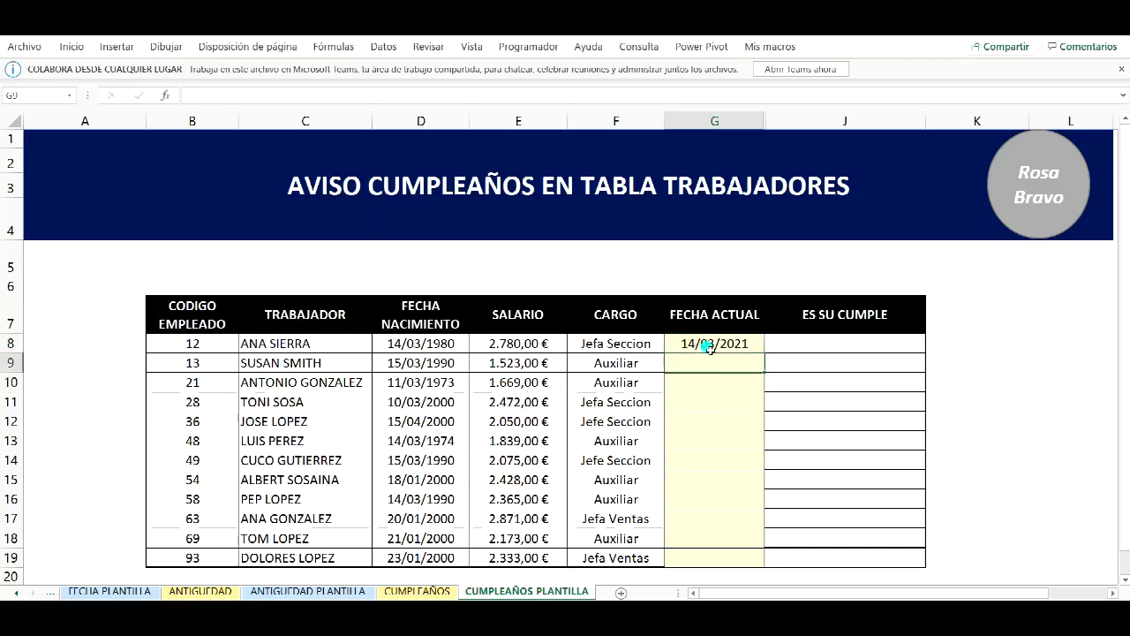
pyautogui.click(711, 346)
pyautogui.moveTo(768, 357); pyautogui.dragTo(753, 563)
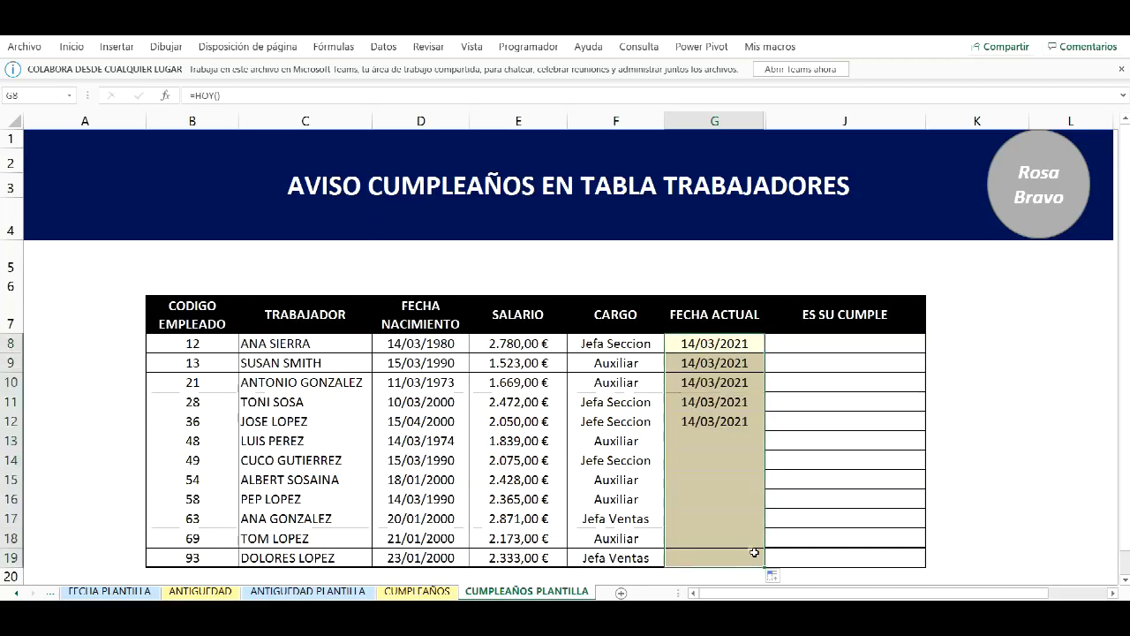
# Step: Enter =SIFECHA(D8;G8;"YD") in K8, beside the table, to calculate the first worker's days since the last birthday
pyautogui.click(823, 346)
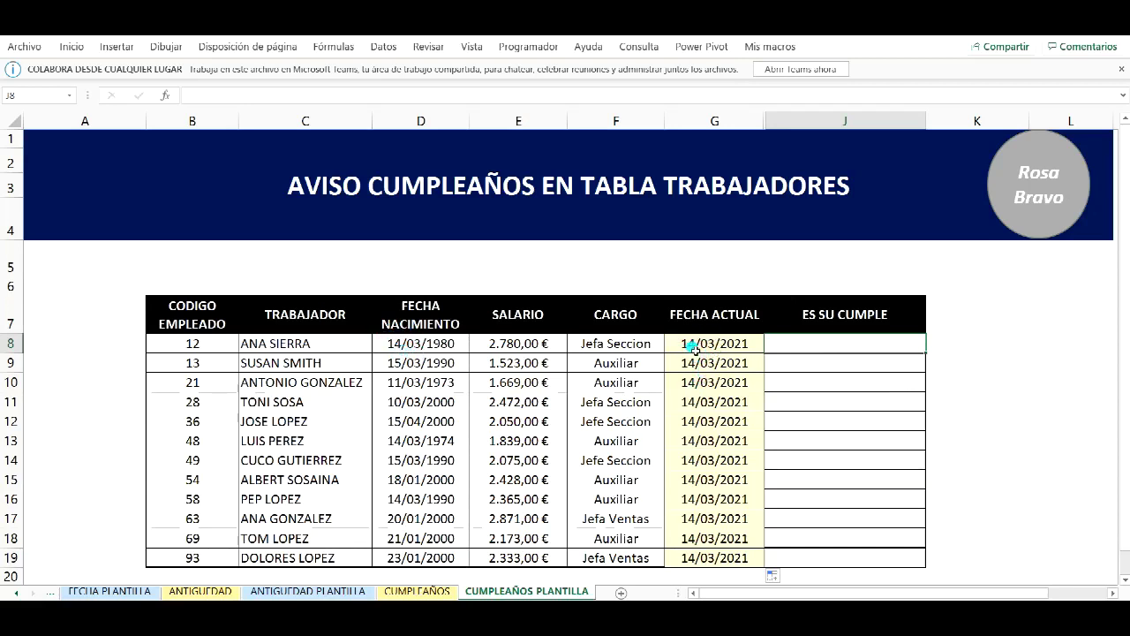
pyautogui.write('=sifecha(')
pyautogui.click(431, 348)
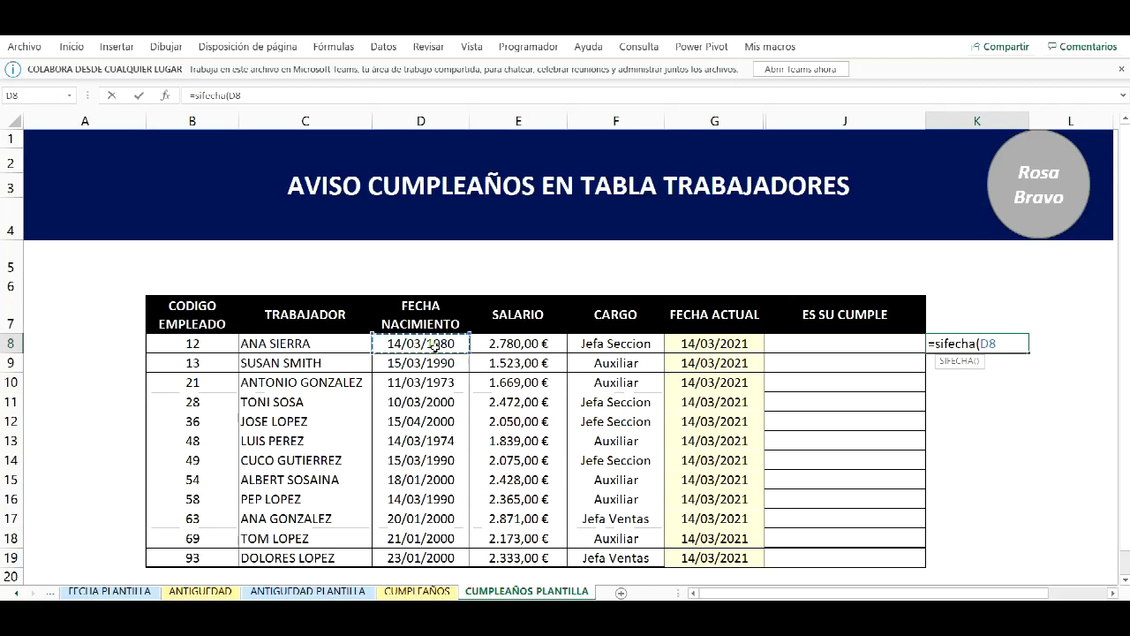
pyautogui.write(';')
pyautogui.click(706, 350)
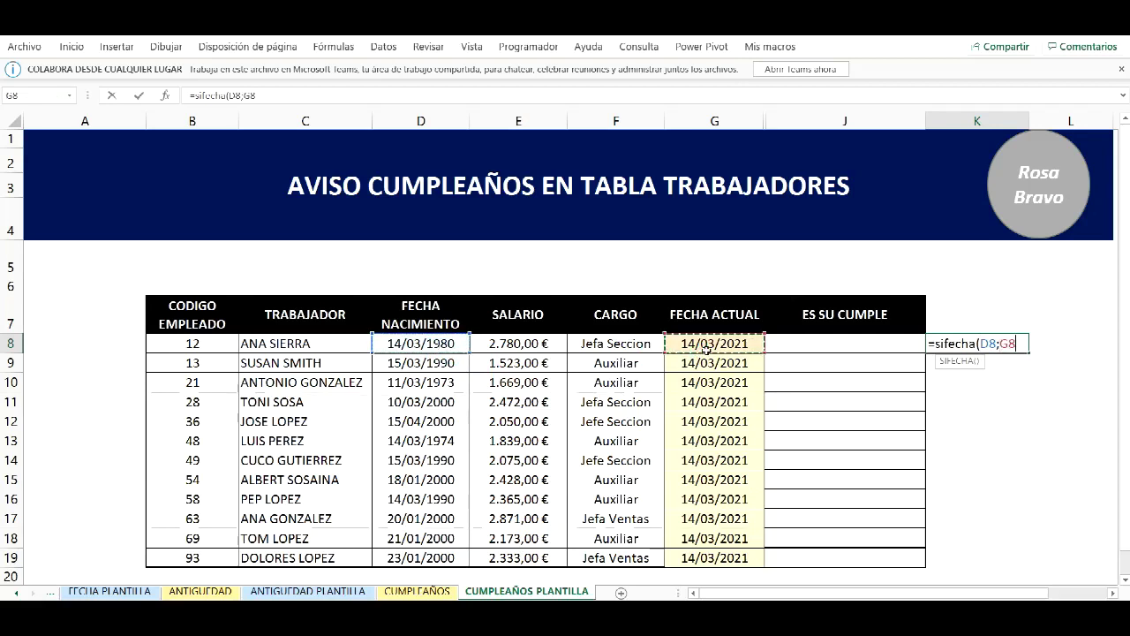
pyautogui.write(';"YD')
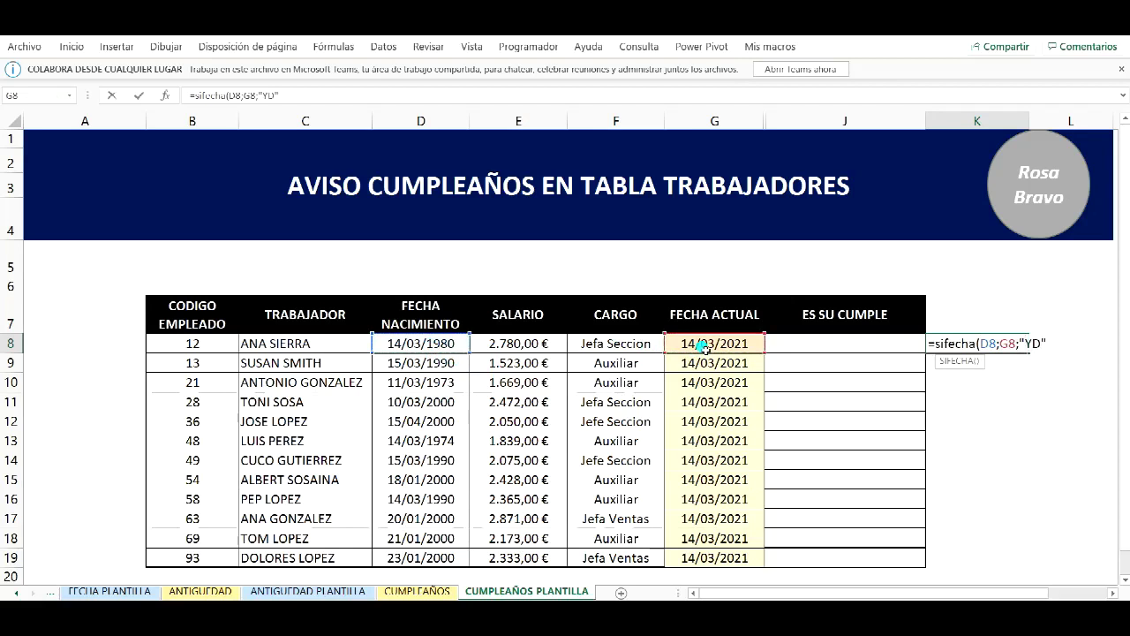
pyautogui.write('")')
pyautogui.press('Return')
# Step: Copy the SIFECHA formula in K8 down through K19
pyautogui.click(997, 345)
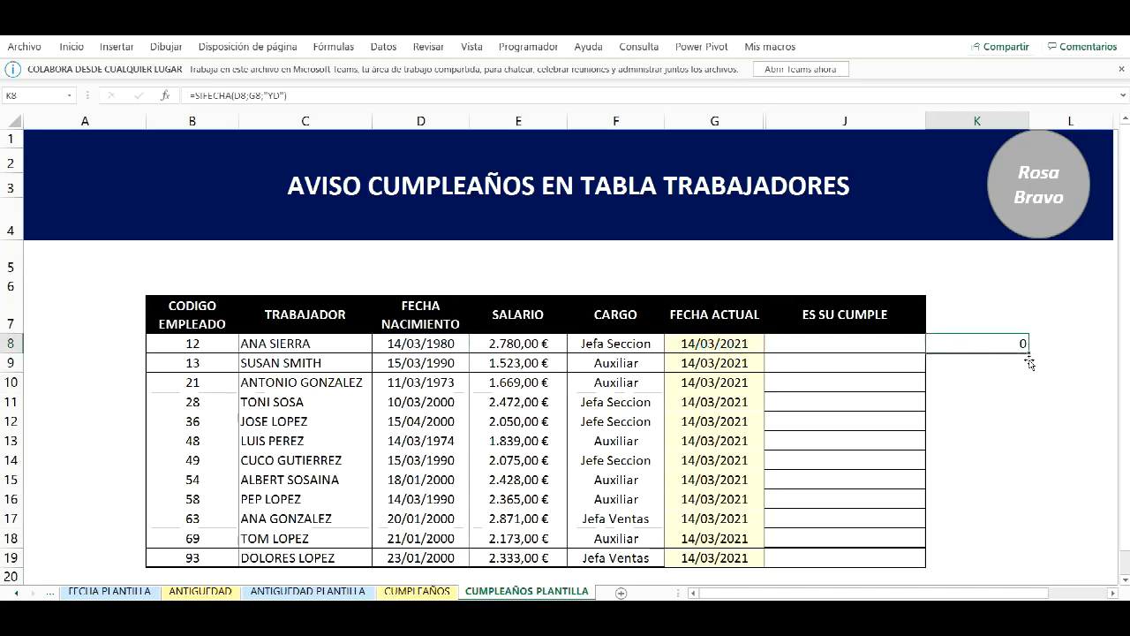
pyautogui.moveTo(1029, 356); pyautogui.dragTo(1014, 559)
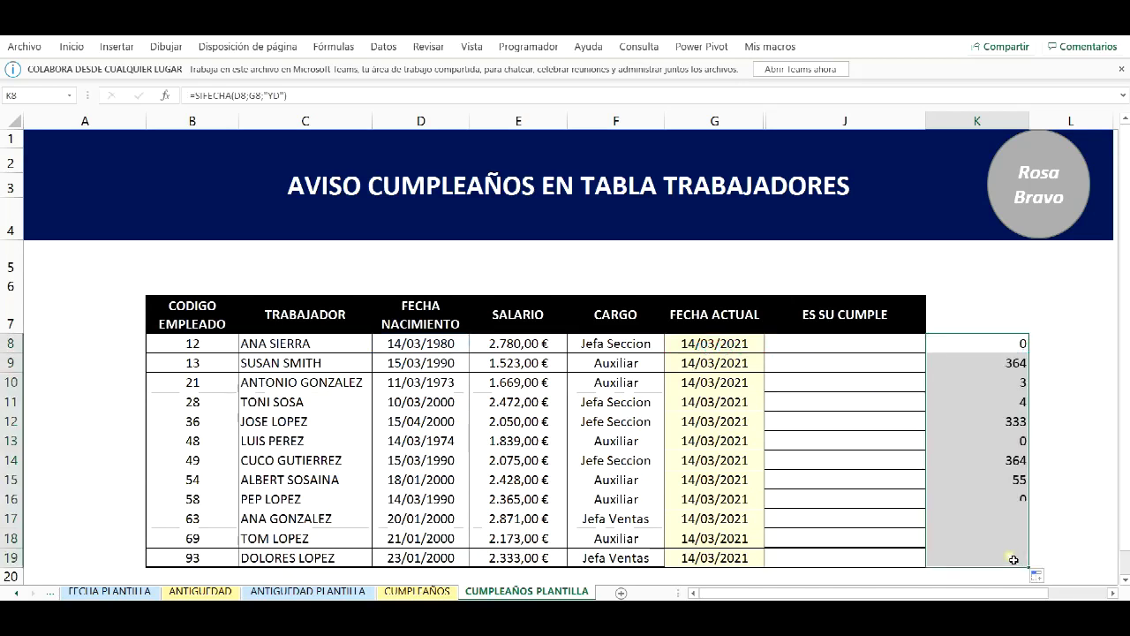
pyautogui.click(1018, 343)
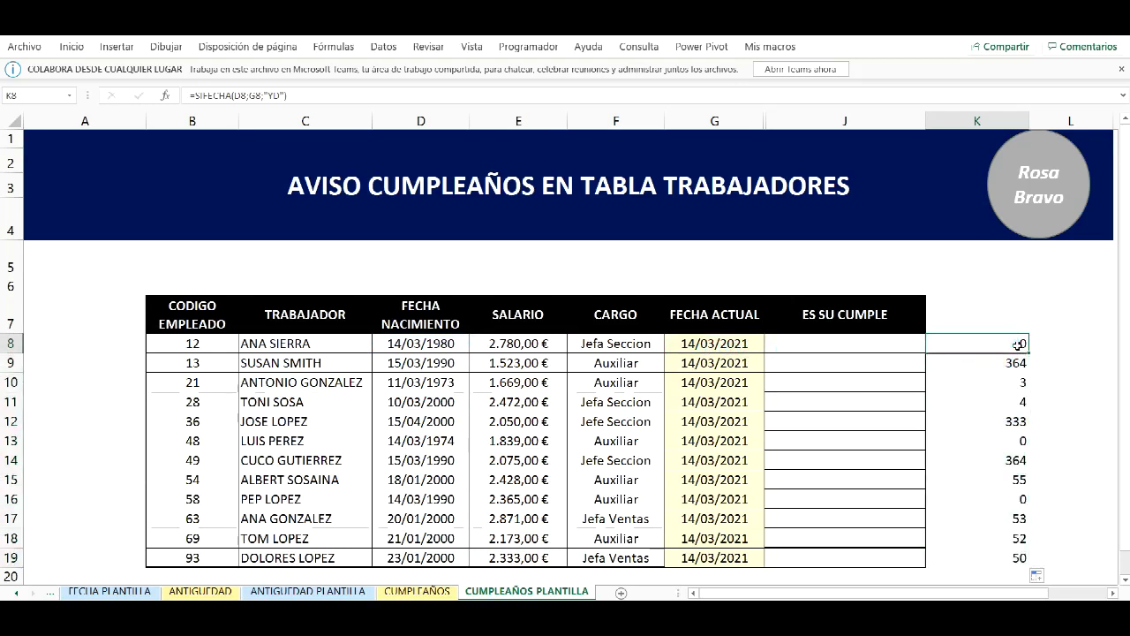
# Step: Begin an SI formula in J8 that tests K8=0 and returns the text "ES SU CUMPLE " when true
pyautogui.click(843, 342)
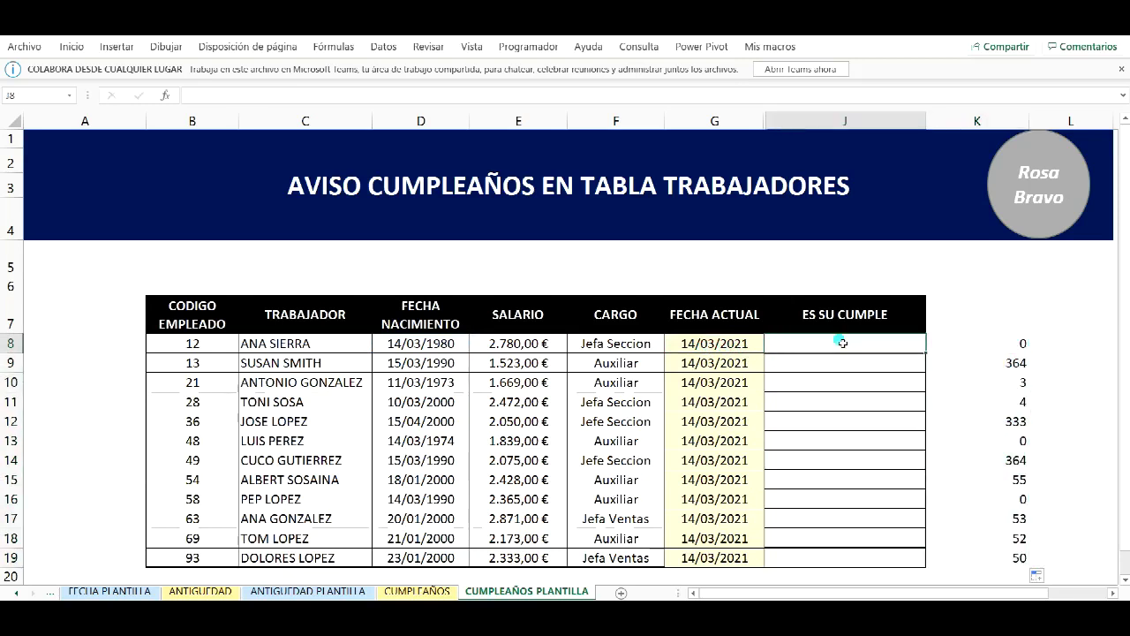
pyautogui.write('=si')
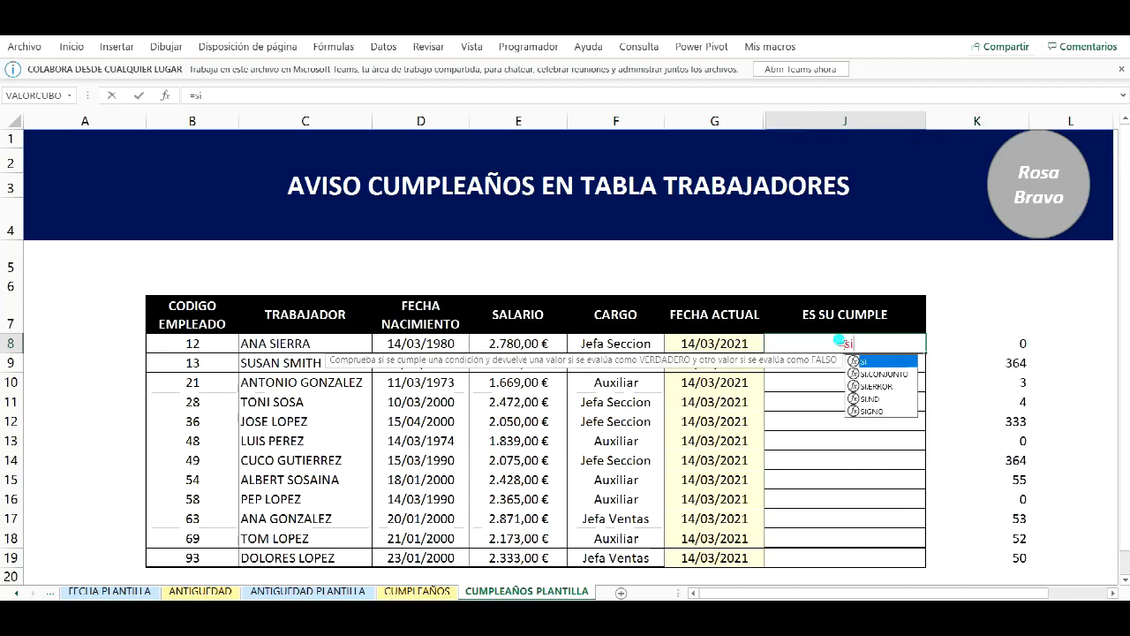
pyautogui.write('(')
pyautogui.click(948, 352)
pyautogui.write('=0;')
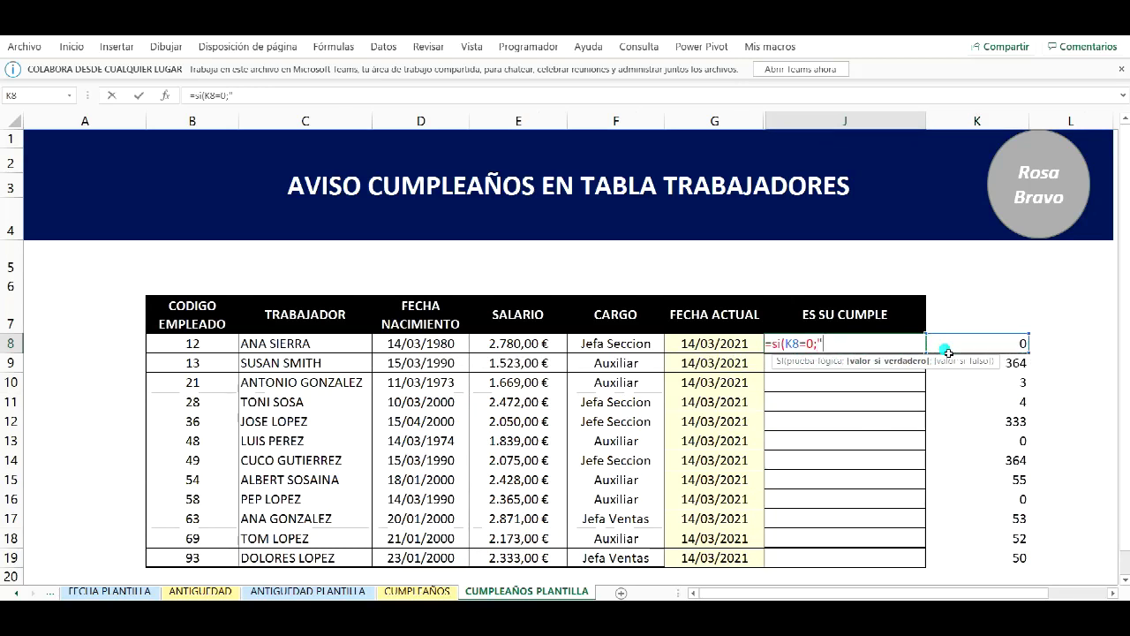
pyautogui.write('"ES SU CUMPLE')
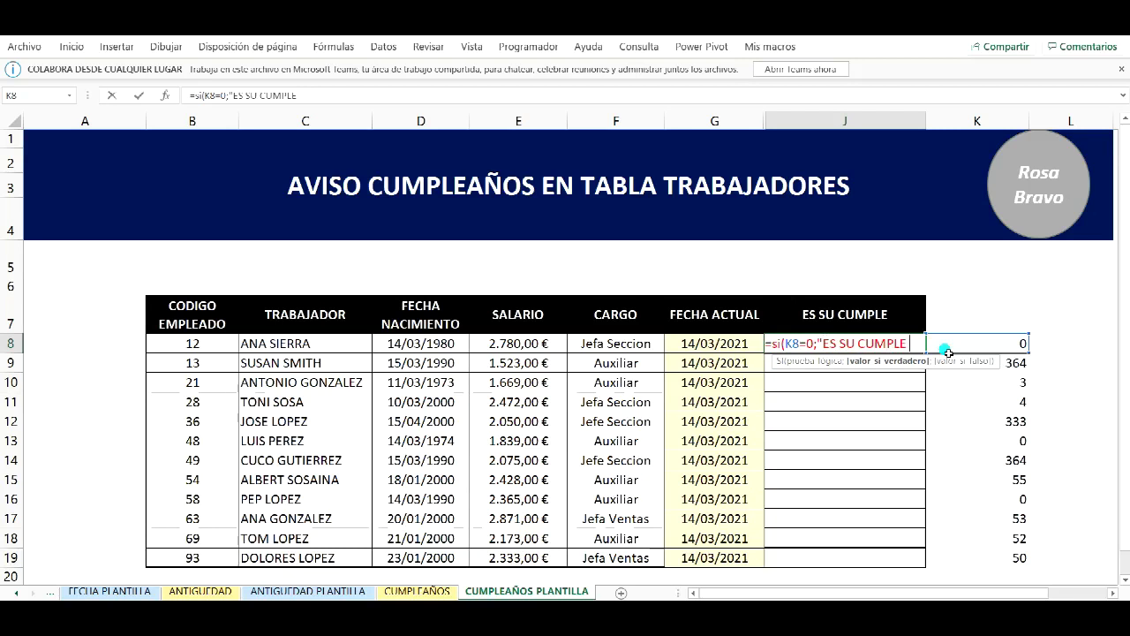
# Step: Complete the J8 formula with two party-face emojis after ES SU CUMPLE and an empty text ("") as the false value
pyautogui.press('super+period')
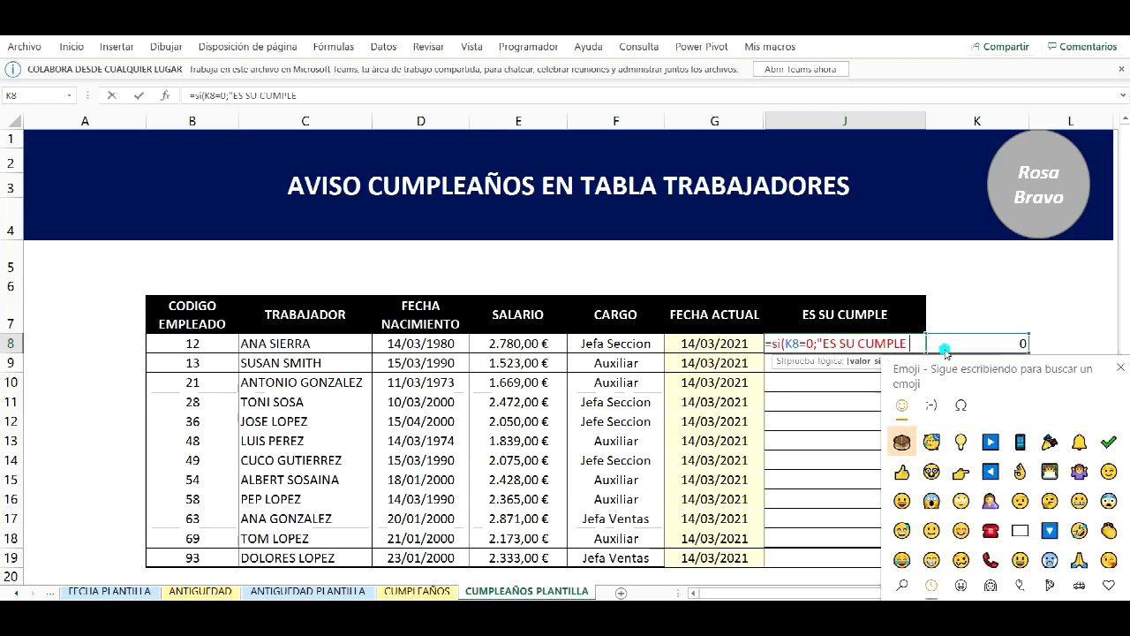
pyautogui.doubleClick(930, 445)
pyautogui.click(928, 446)
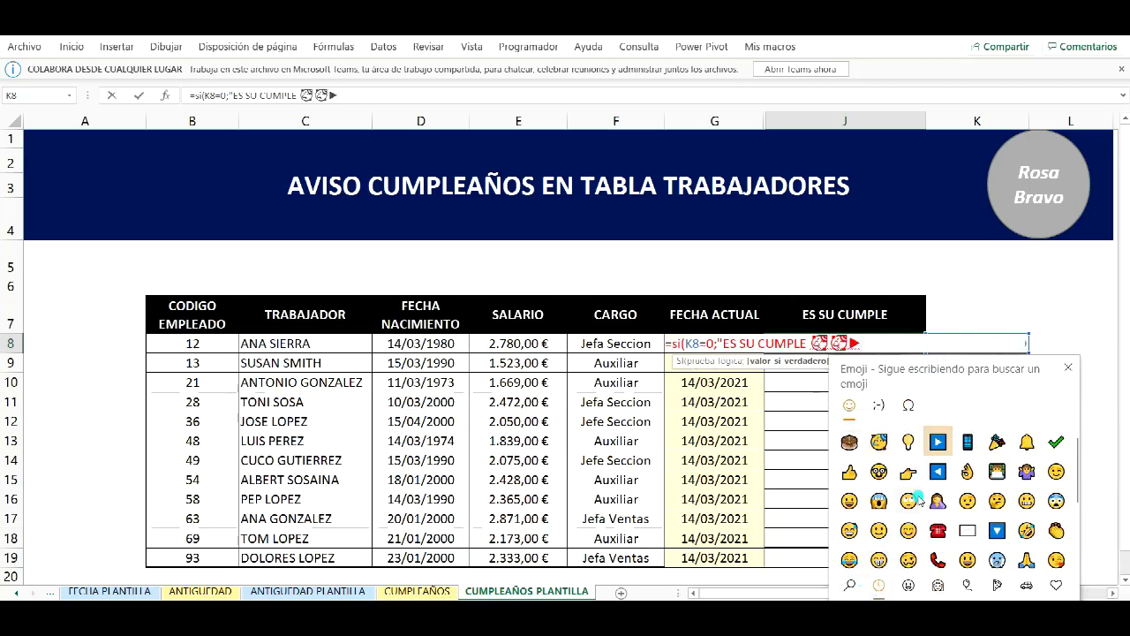
pyautogui.press('Escape')
pyautogui.press('BackSpace')
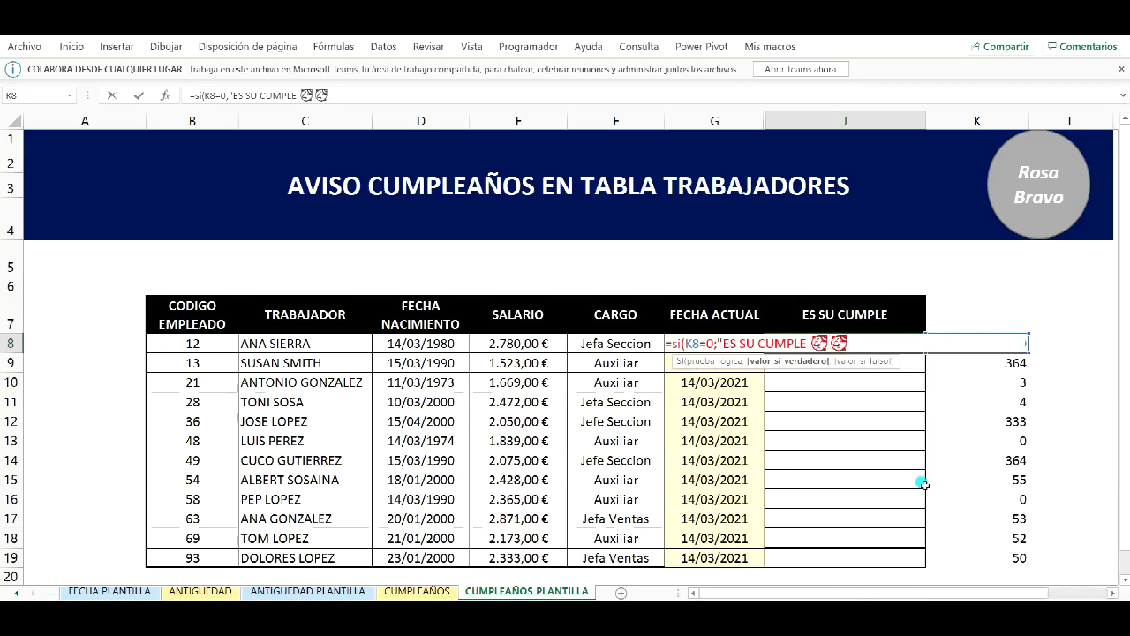
pyautogui.write(';')
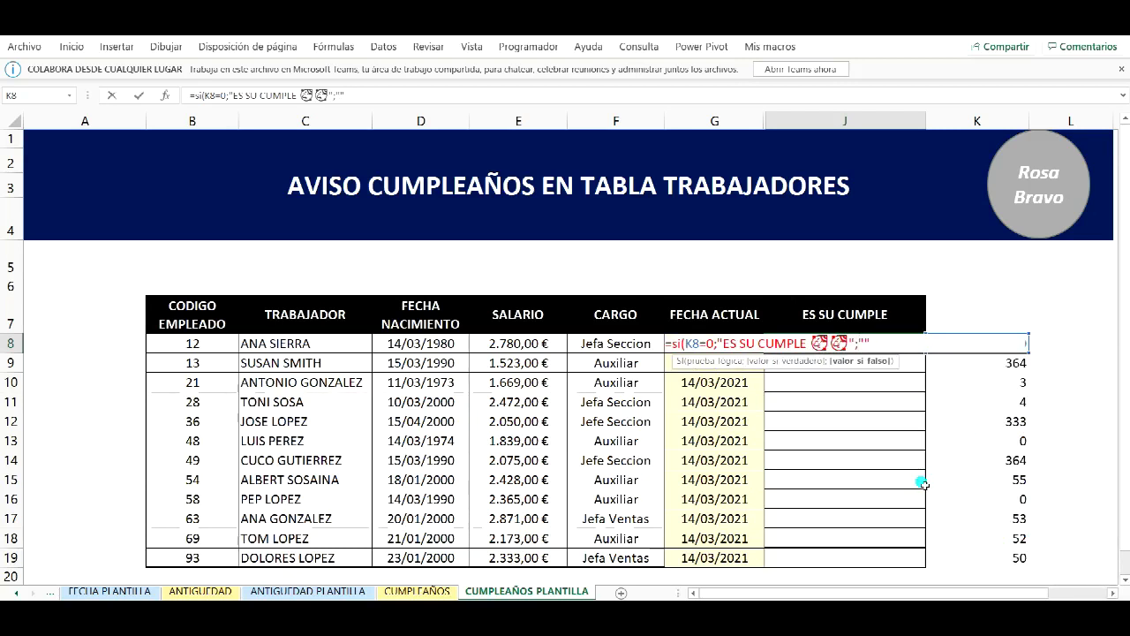
pyautogui.write('"")')
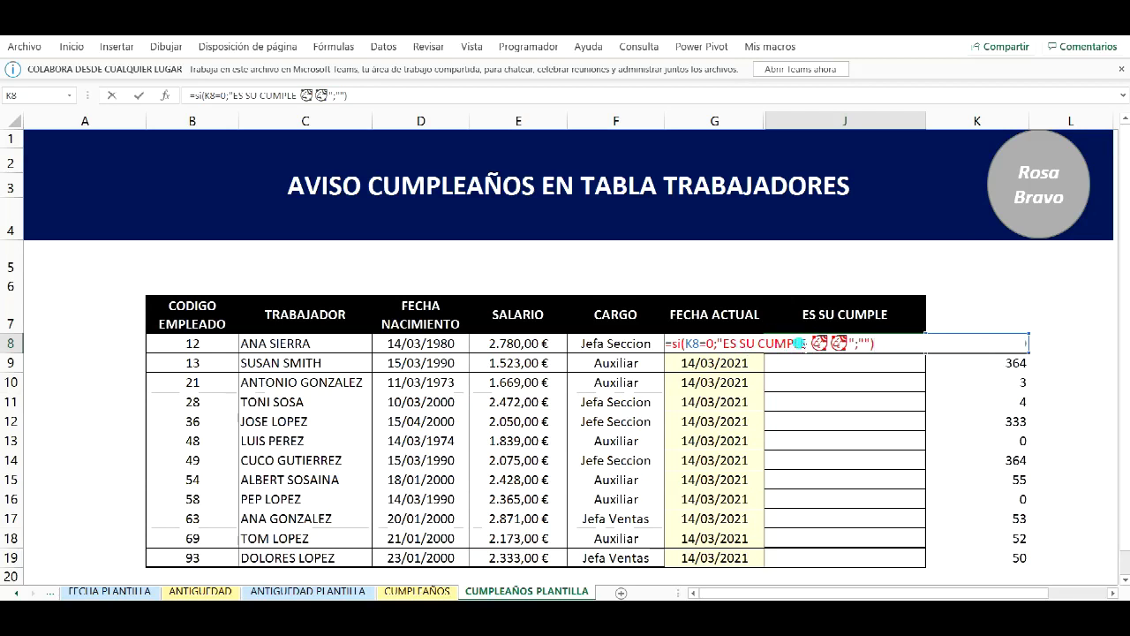
pyautogui.press('Return')
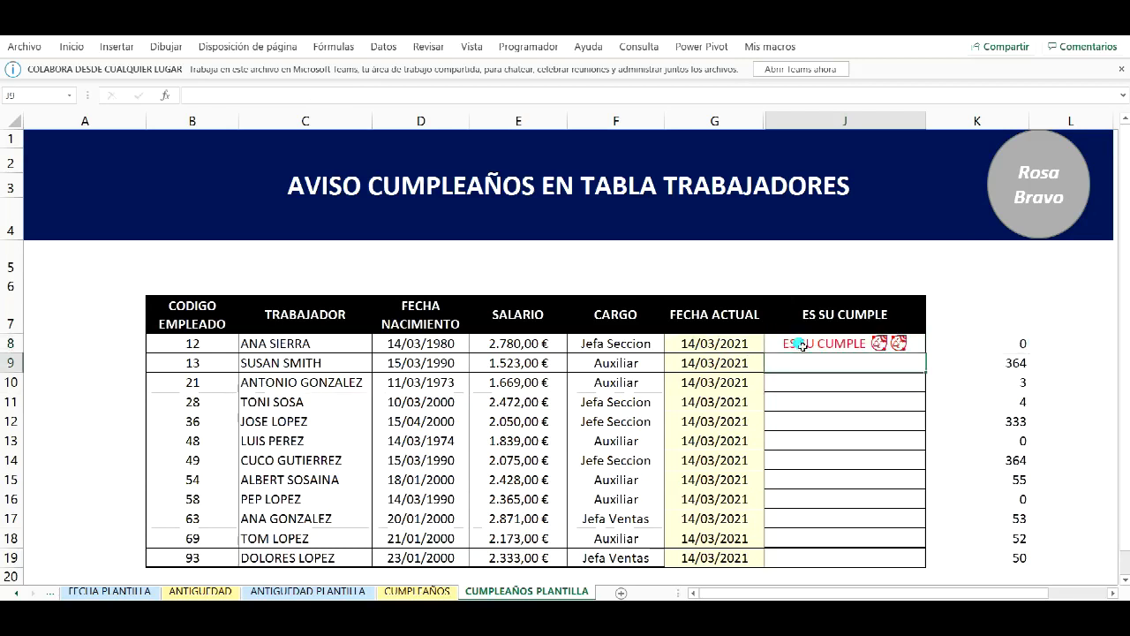
# Step: Copy the J8 formula down the ES SU CUMPLE column through J19 and check K8, J8:J10 and the birth date in D8
pyautogui.click(924, 339)
pyautogui.doubleClick(925, 353)
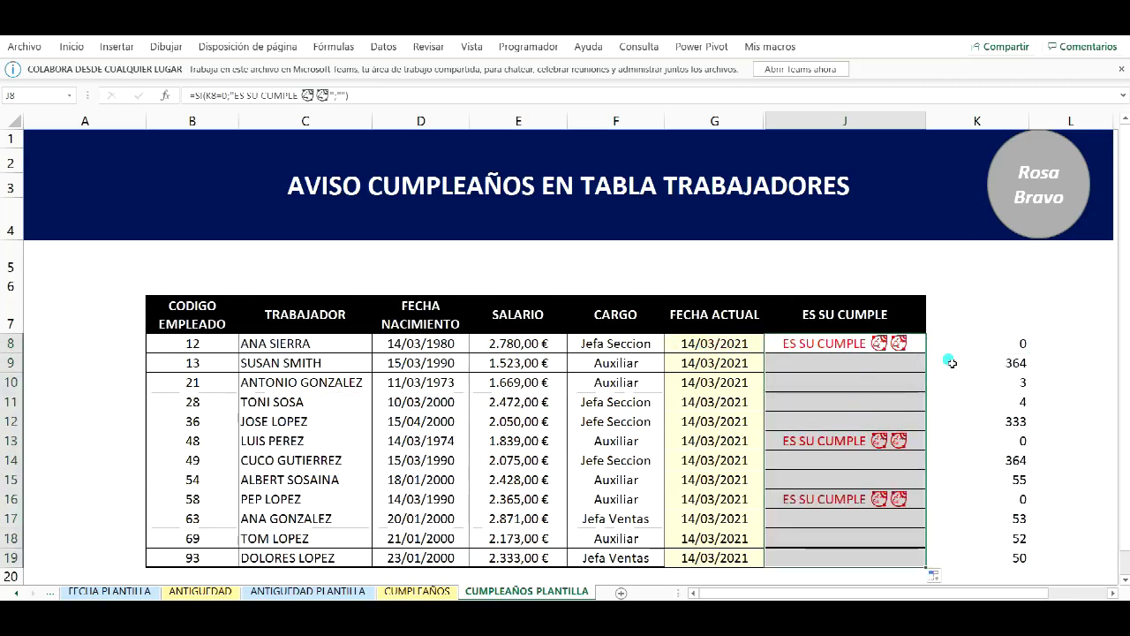
pyautogui.click(1009, 348)
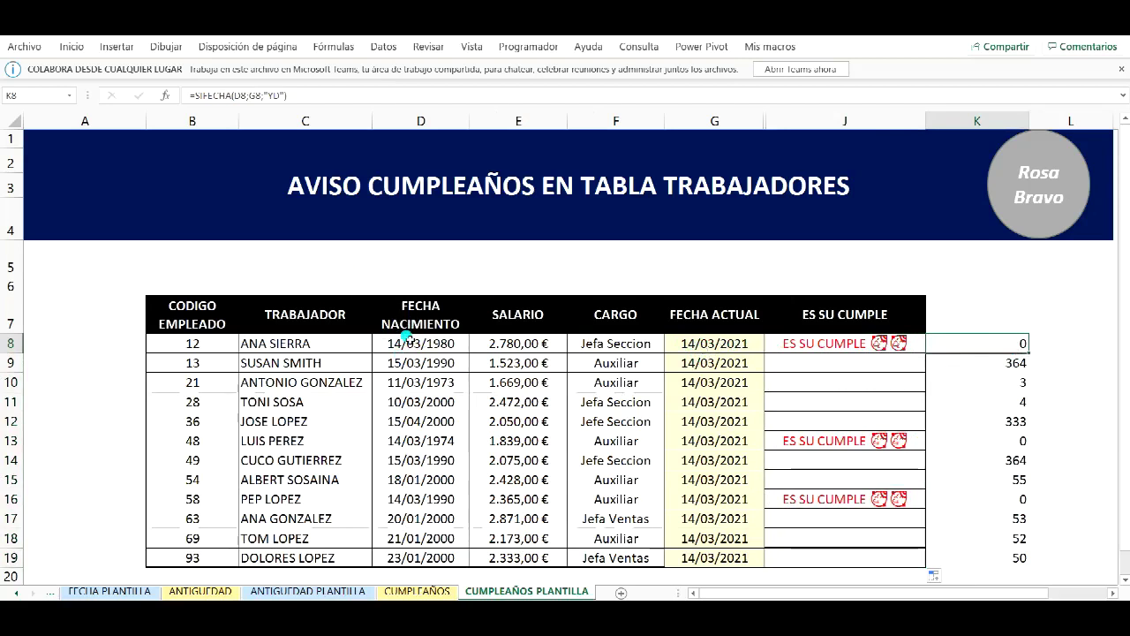
pyautogui.click(894, 348)
pyautogui.click(886, 365)
pyautogui.click(883, 382)
pyautogui.click(884, 346)
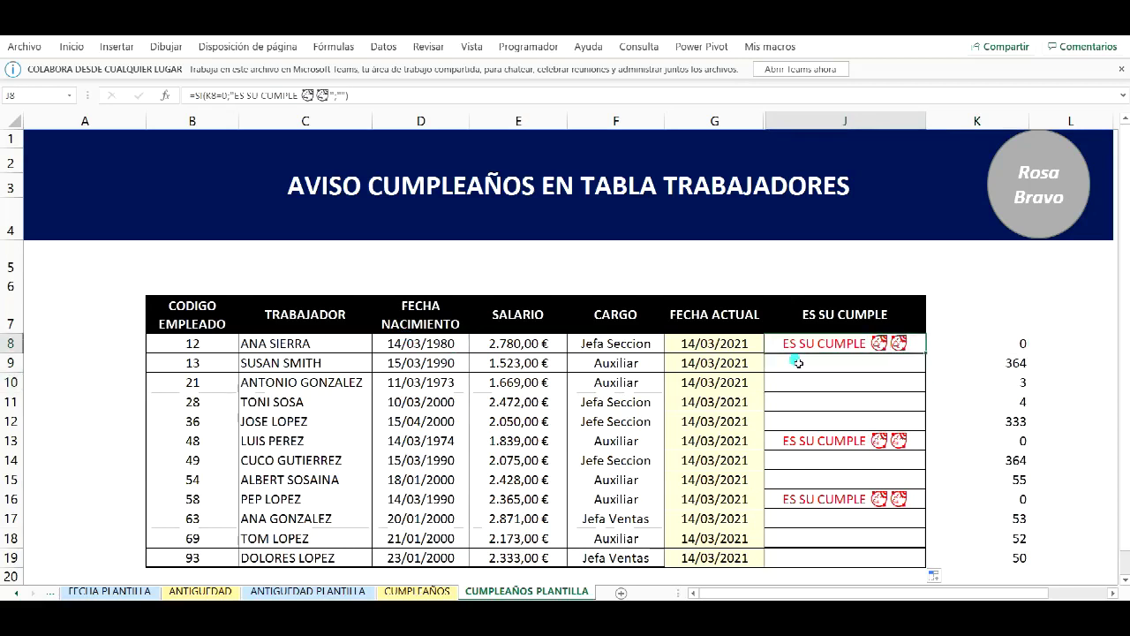
pyautogui.click(404, 343)
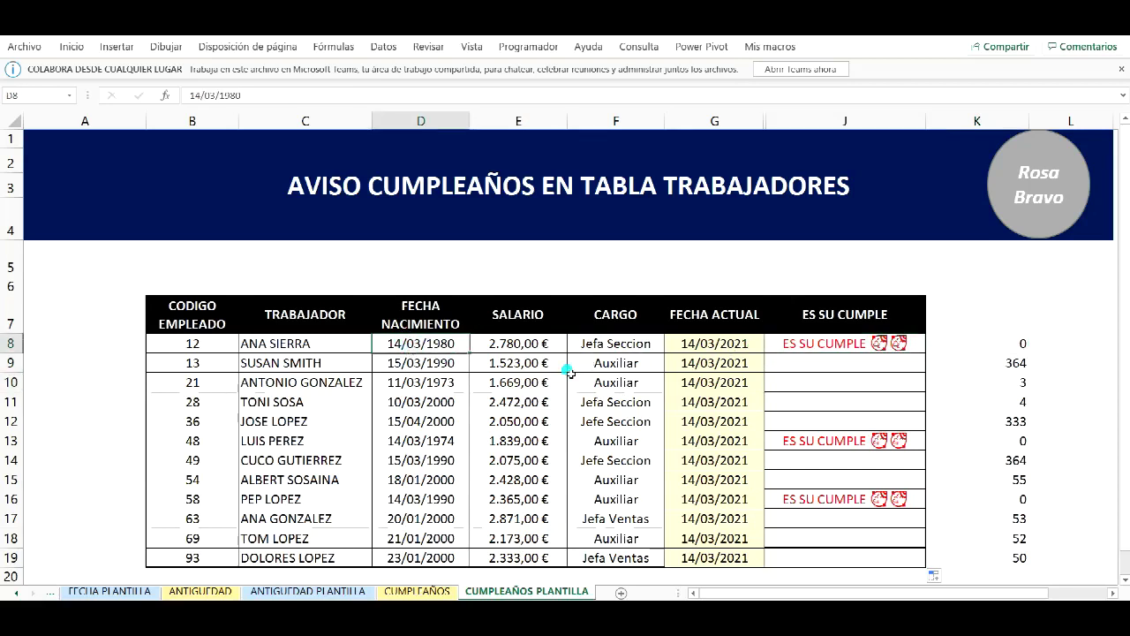
# Step: Replace the FECHA ACTUAL in G8 with the fixed date 15/03/2021 to test the birthday notice
pyautogui.click(712, 344)
pyautogui.write('1503/202')
pyautogui.press('BackSpace')
pyautogui.press('BackSpace')
pyautogui.press('BackSpace')
pyautogui.press('BackSpace')
pyautogui.press('BackSpace')
pyautogui.press('BackSpace')
pyautogui.write('/03/2021')
pyautogui.press('Return')
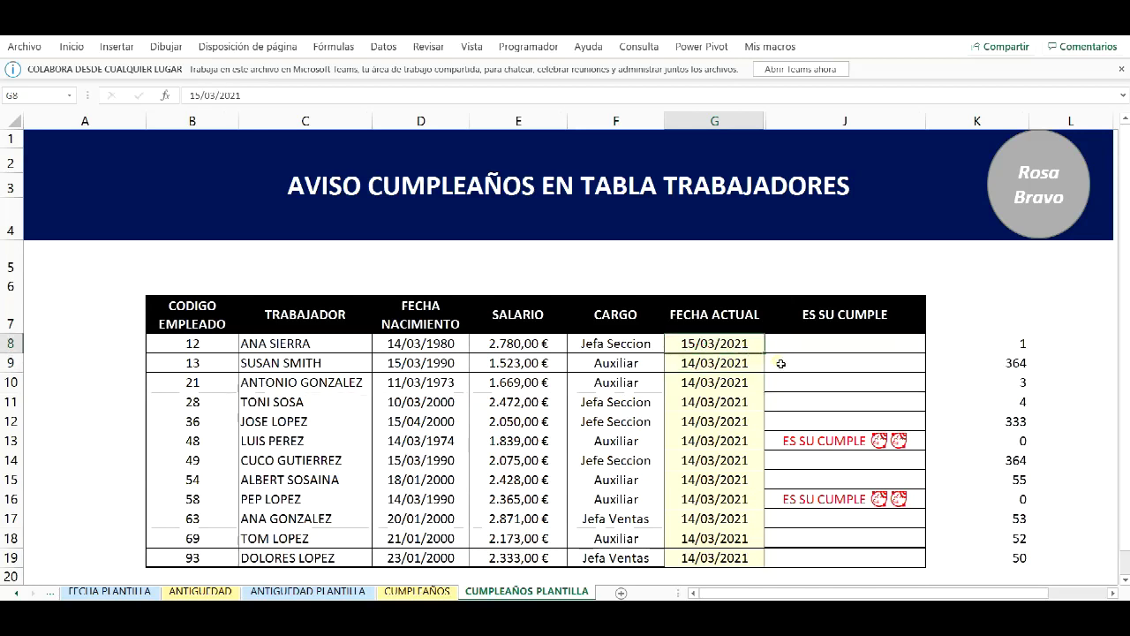
# Step: Copy the date in G8 to G9:G19 and check the birthday notice formula in J16
pyautogui.click(737, 349)
pyautogui.hotkey('ctrl', 'c')
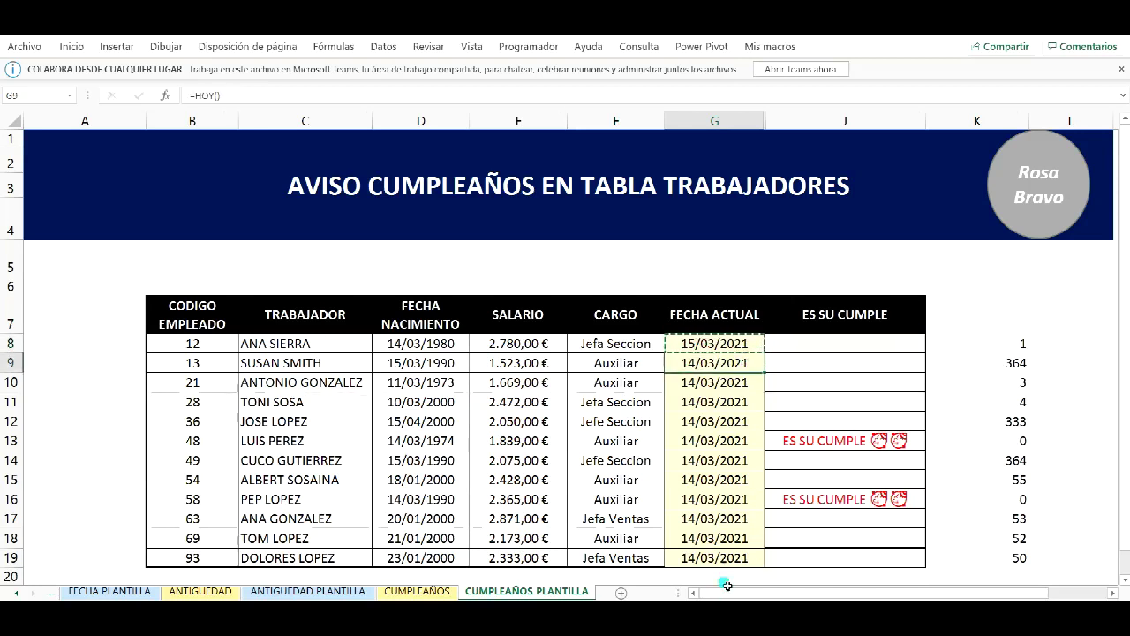
pyautogui.keyDown('shift'); pyautogui.click(730, 558); pyautogui.keyUp('shift')
pyautogui.hotkey('ctrl', 'v')
pyautogui.press('Escape')
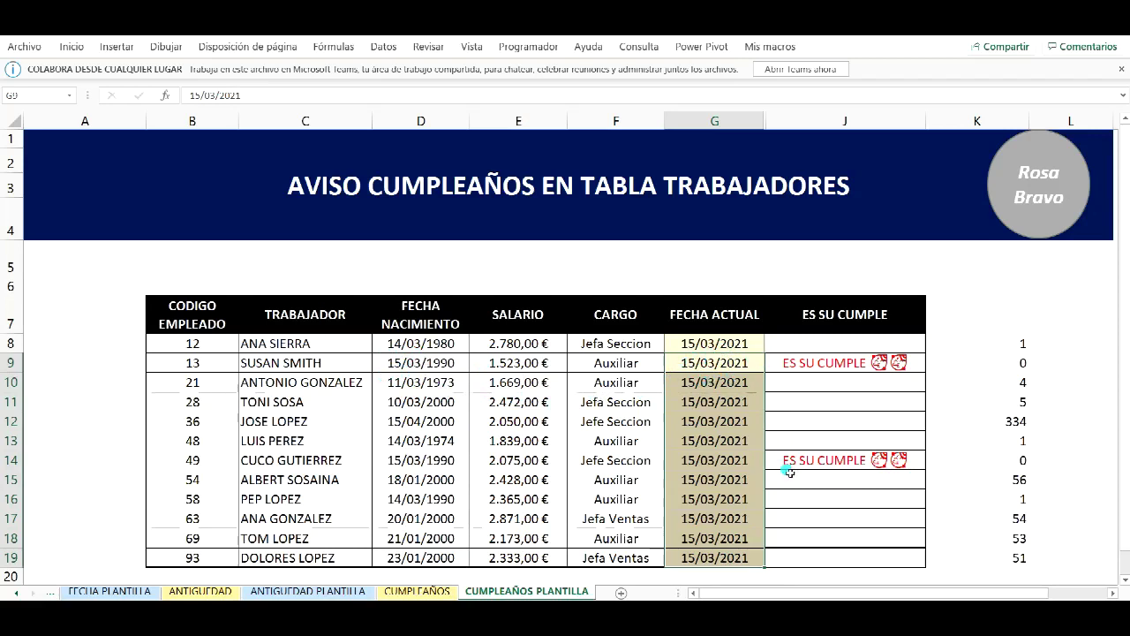
pyautogui.click(812, 497)
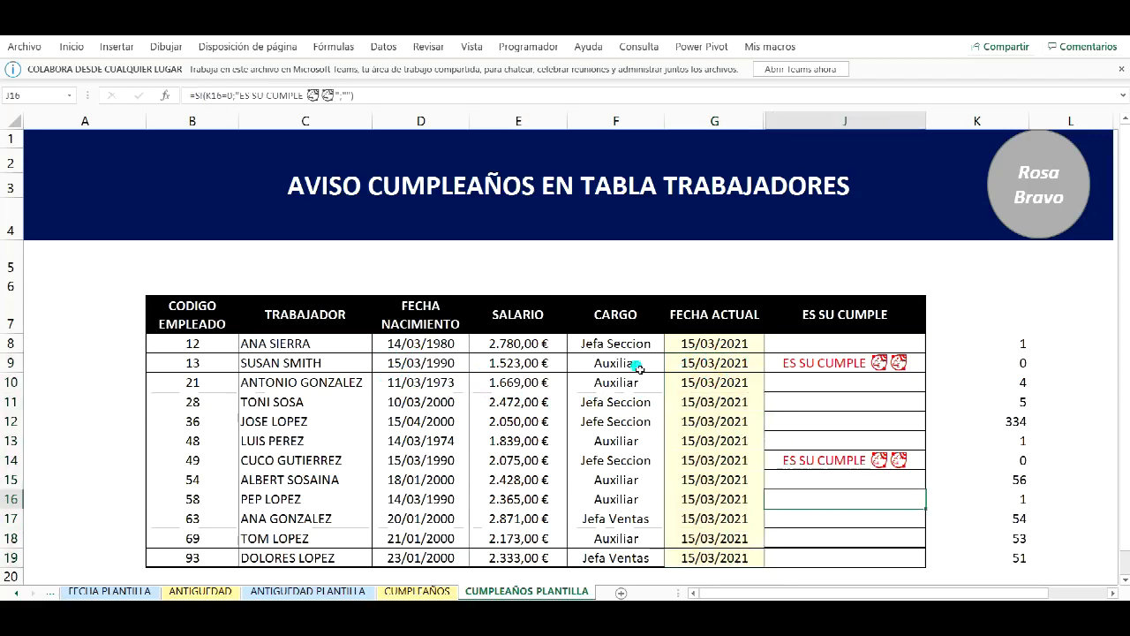